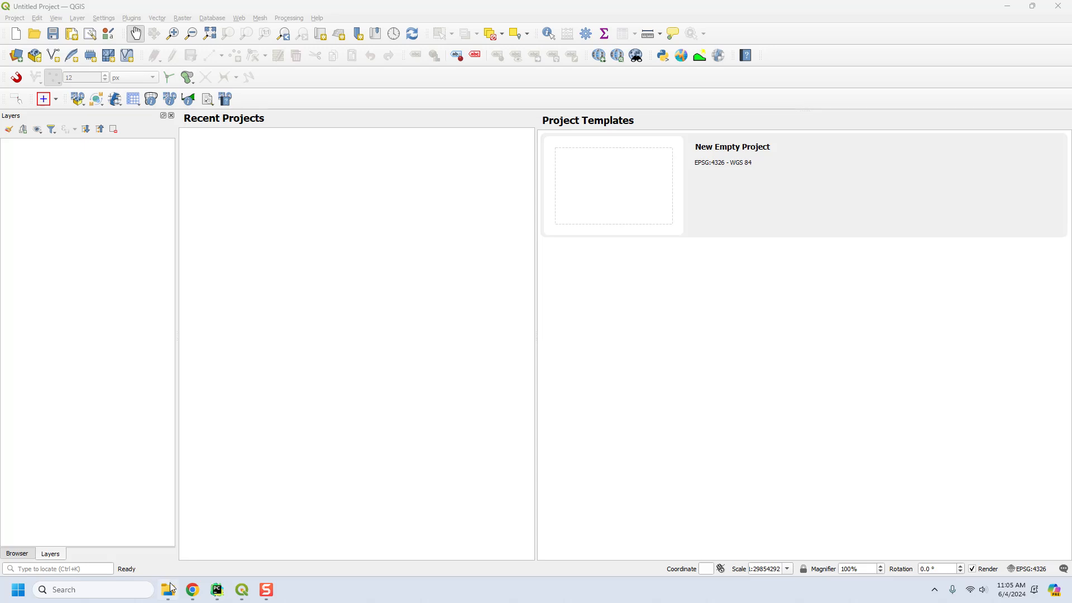
# Review the QGIS project file and the GeoPackage in the 4.1 Channel and Hydraulic Structure folder.
pyautogui.moveTo(553, 308); pyautogui.dragTo(557, 275)
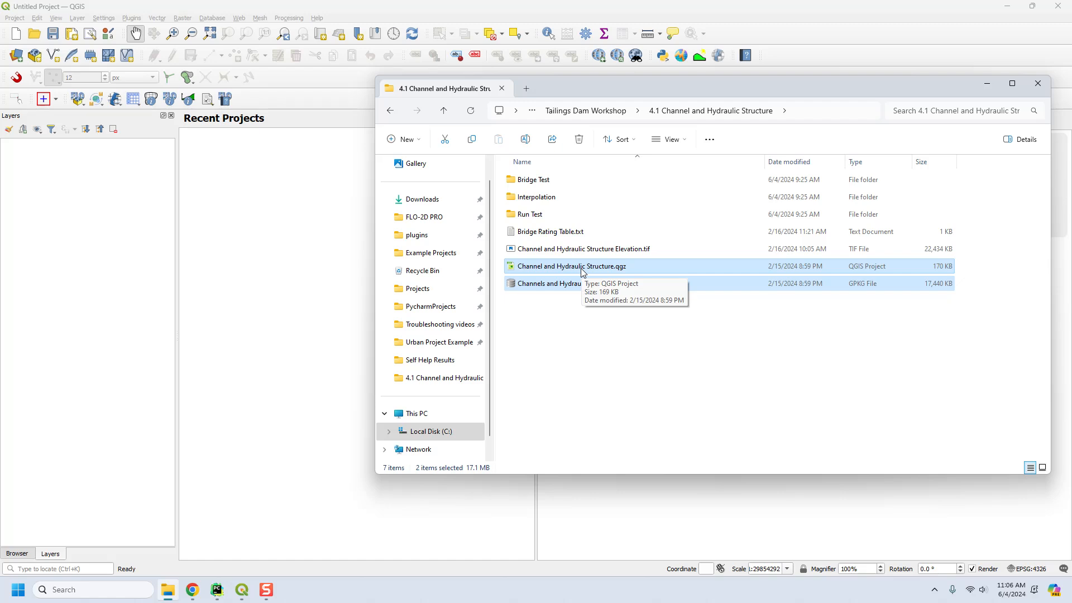
pyautogui.click(1039, 83)
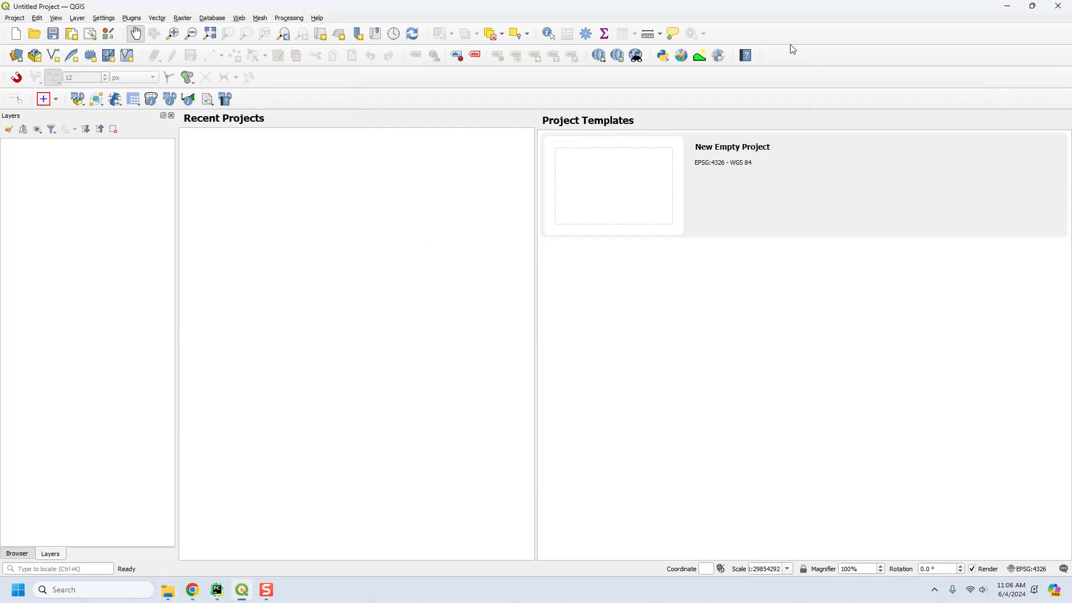
# Check the installed QGIS version and the flo2d plugin version in the About information.
pyautogui.click(317, 17)
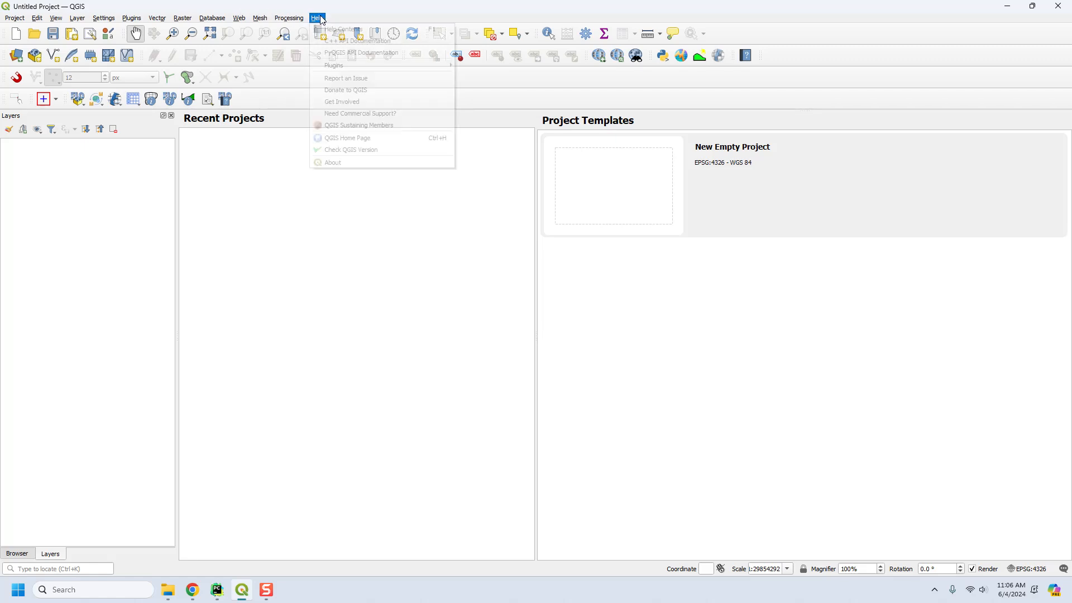
pyautogui.click(333, 163)
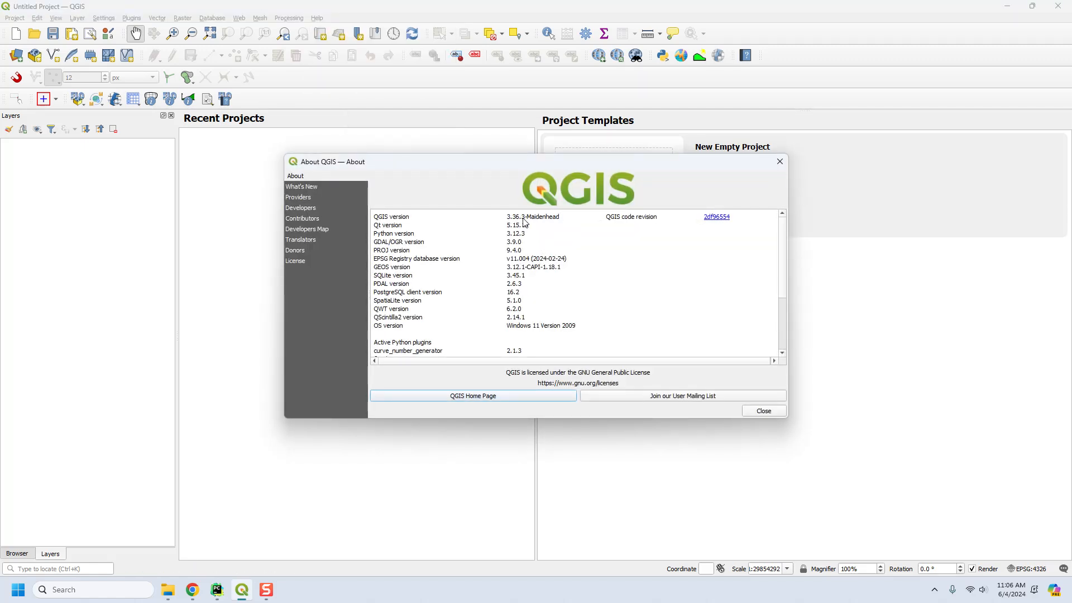
pyautogui.scroll(-2, 783, 291)
pyautogui.scroll(-1, 784, 295)
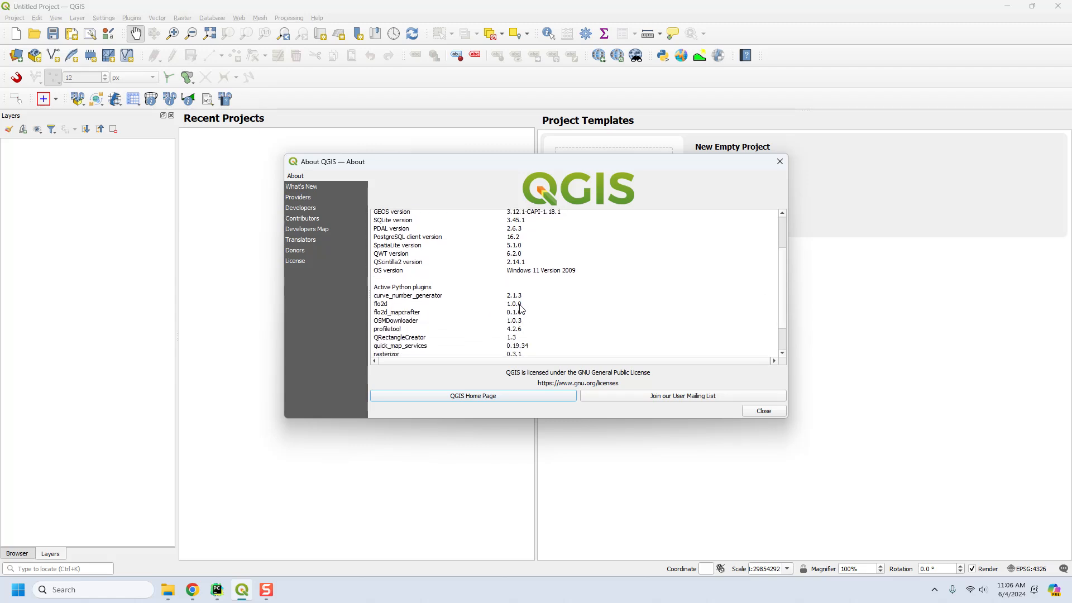
pyautogui.click(754, 412)
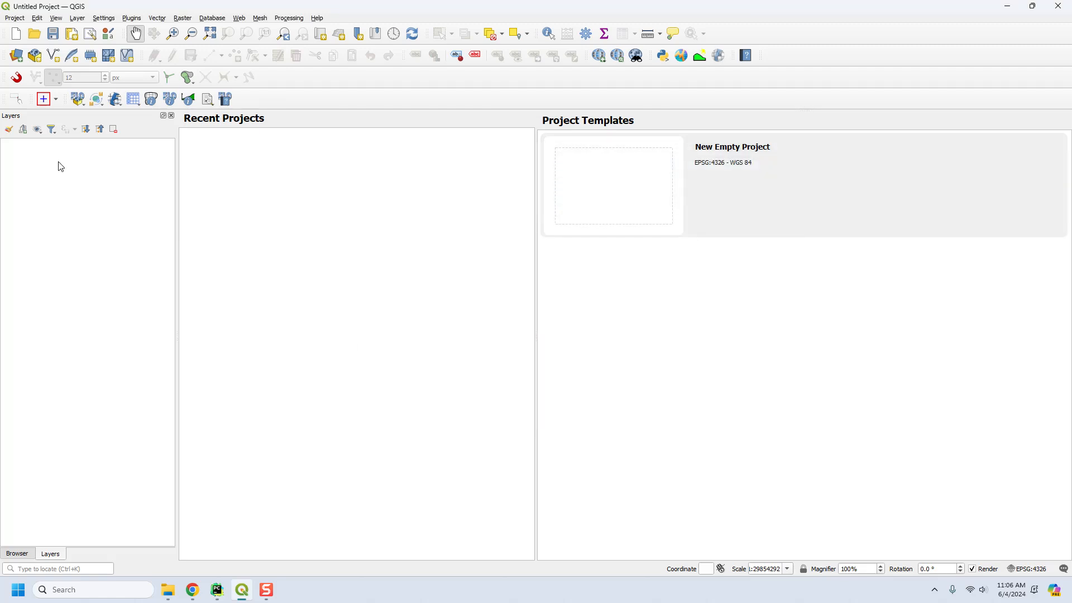
# Switch to File Explorer and inspect the old project file Channel and Hydraulic Structure.qgz.
pyautogui.click(168, 591)
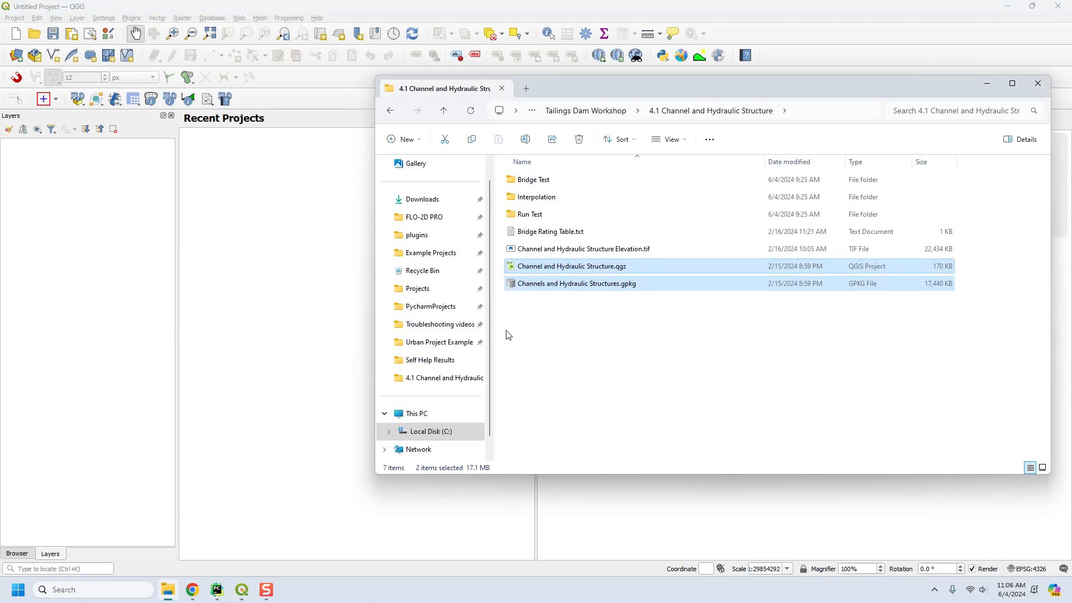
pyautogui.click(540, 272)
pyautogui.moveTo(540, 271); pyautogui.dragTo(692, 316)
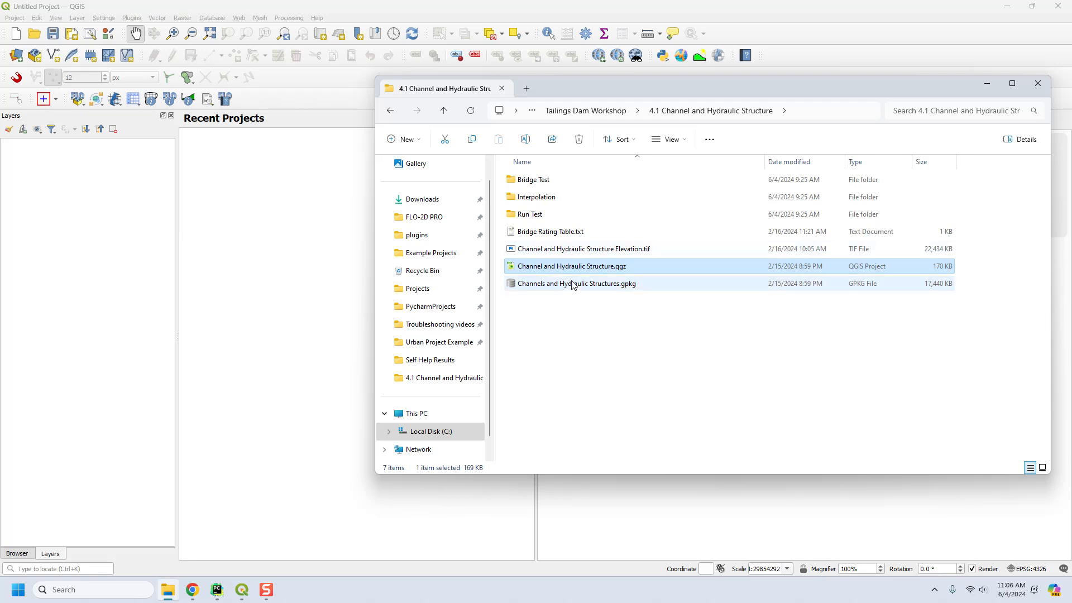
# Load Channels and Hydraulic Structures.gpkg with the FLO-2D plugin and update the outdated GeoPackage, keeping the proposed project settings.
pyautogui.click(78, 100)
pyautogui.click(95, 133)
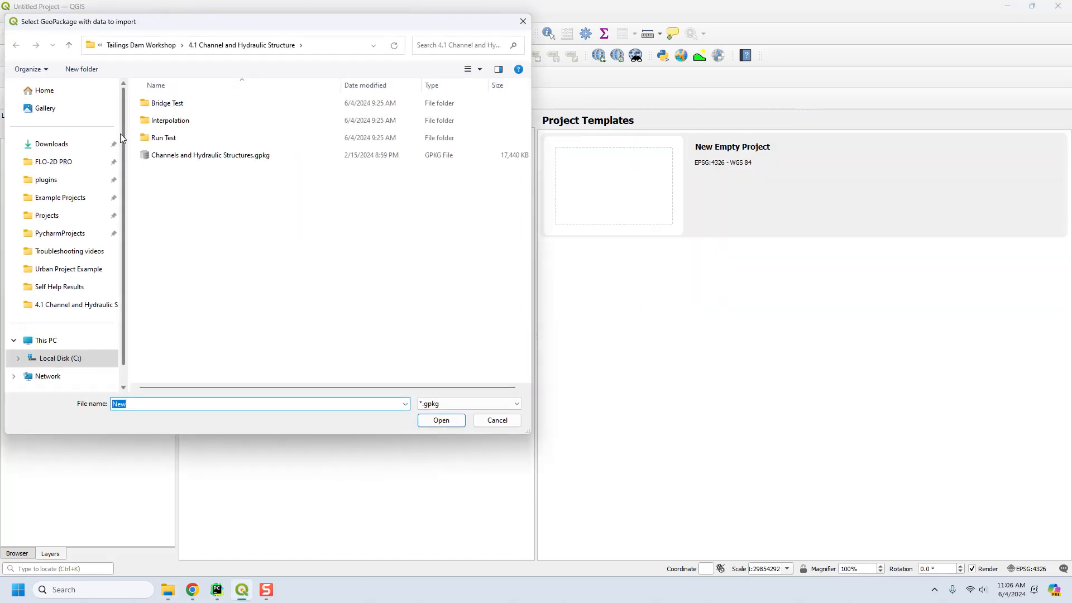
pyautogui.click(234, 159)
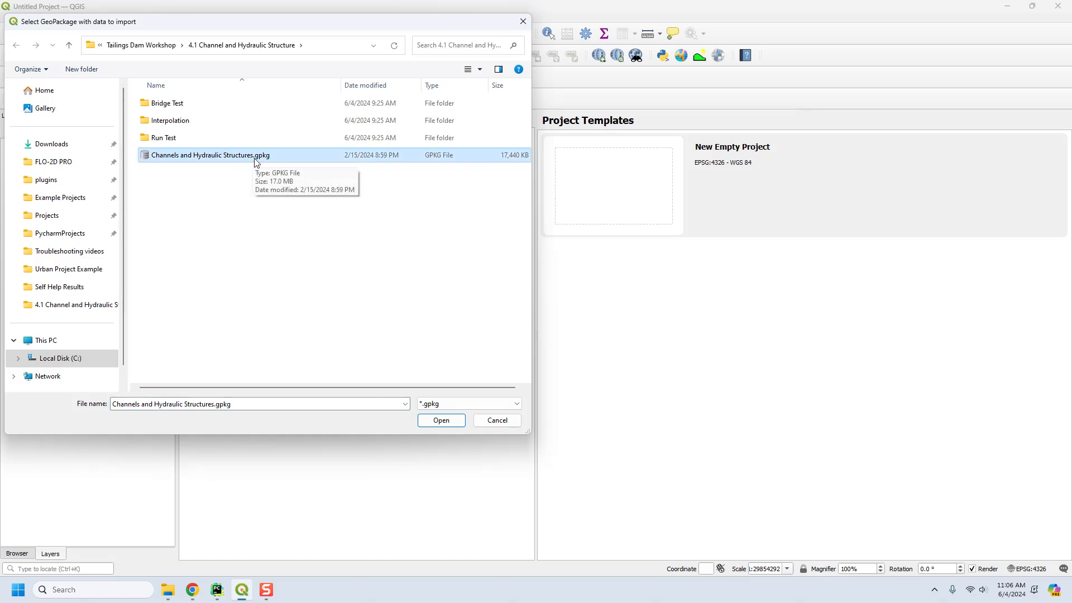
pyautogui.click(445, 419)
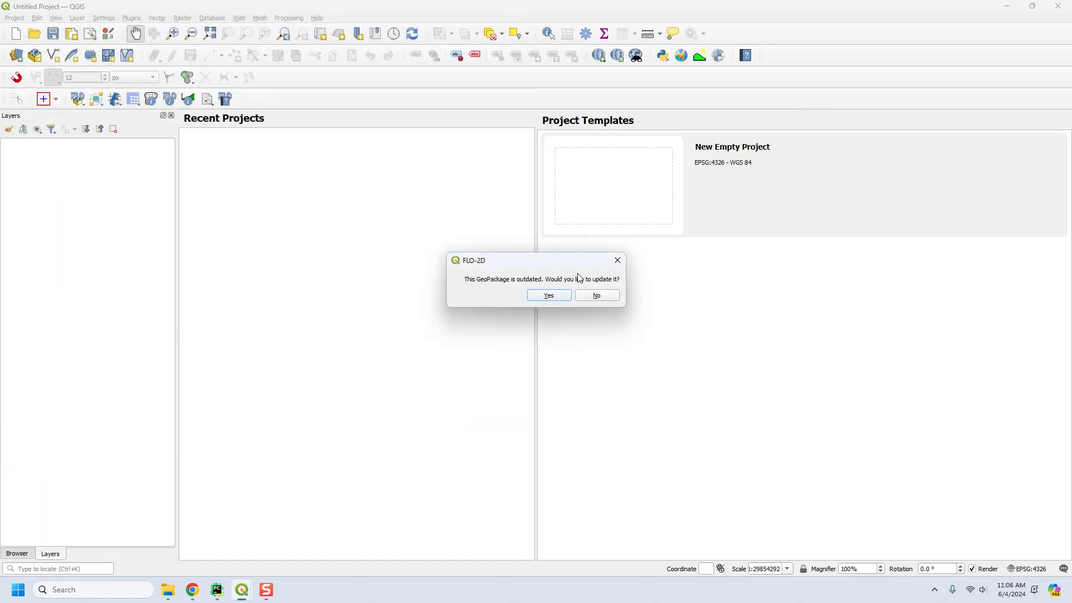
pyautogui.click(545, 296)
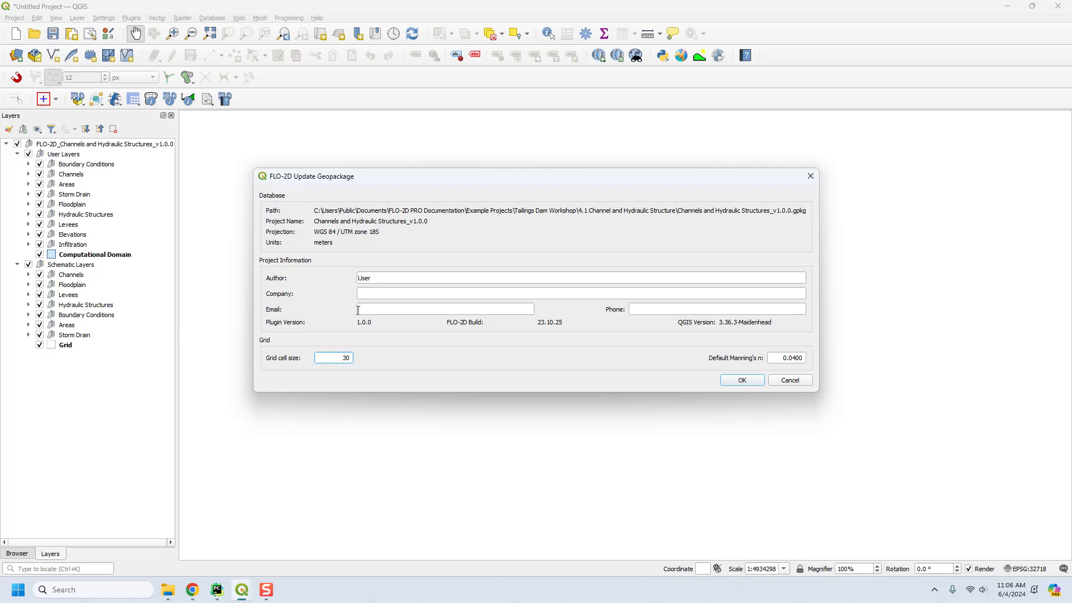
pyautogui.click(735, 381)
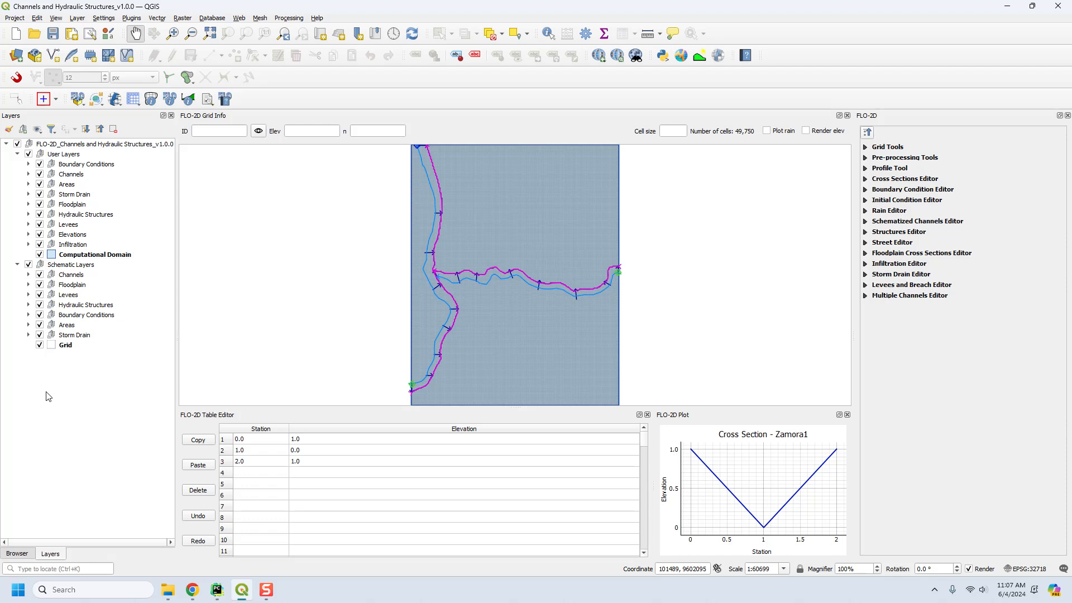
# Add Channel and Hydraulic Structure Elevation.tif from the project folder to the map and move it below all FLO-2D layers.
pyautogui.click(168, 589)
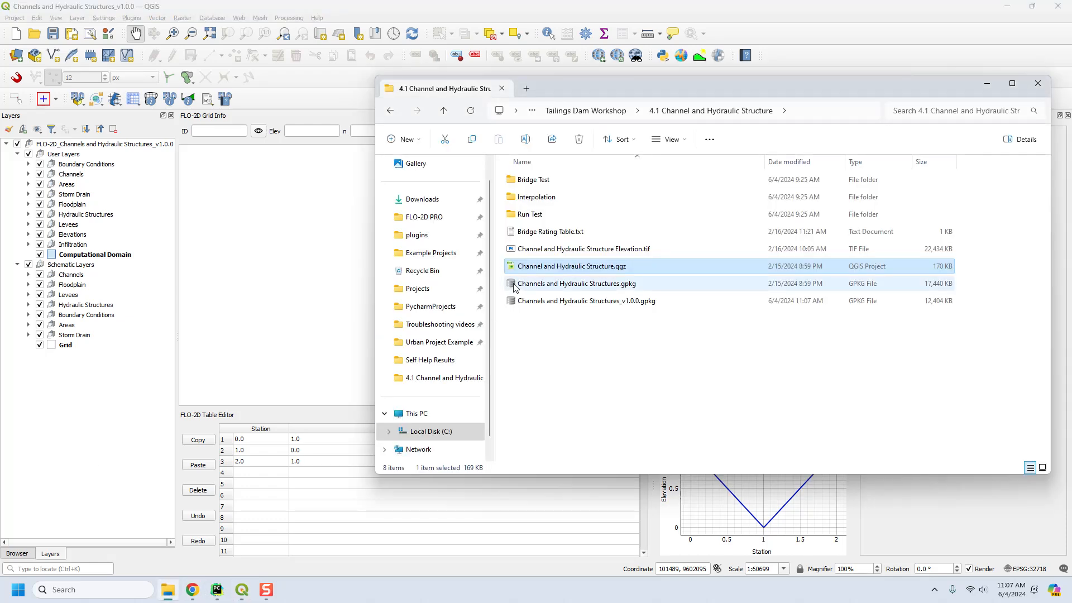
pyautogui.click(533, 252)
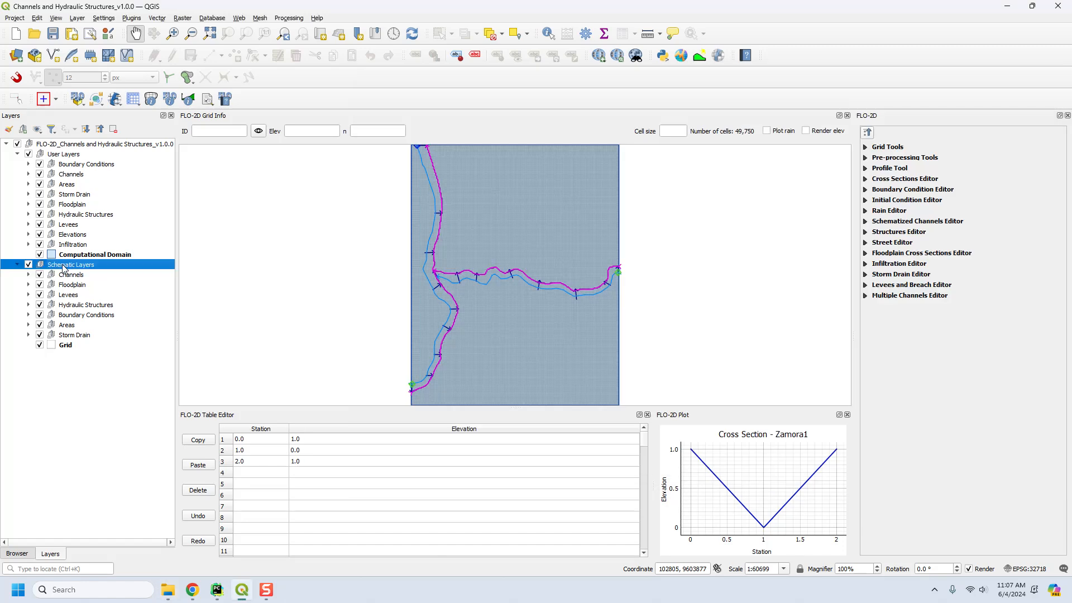
pyautogui.click(66, 266)
pyautogui.click(72, 146)
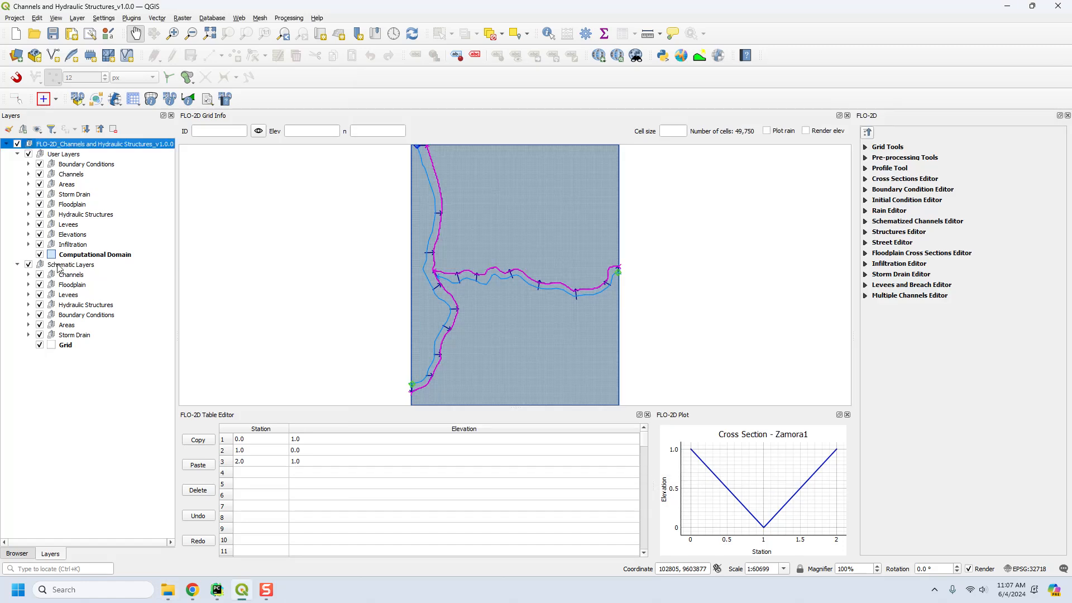
pyautogui.click(69, 256)
pyautogui.click(165, 592)
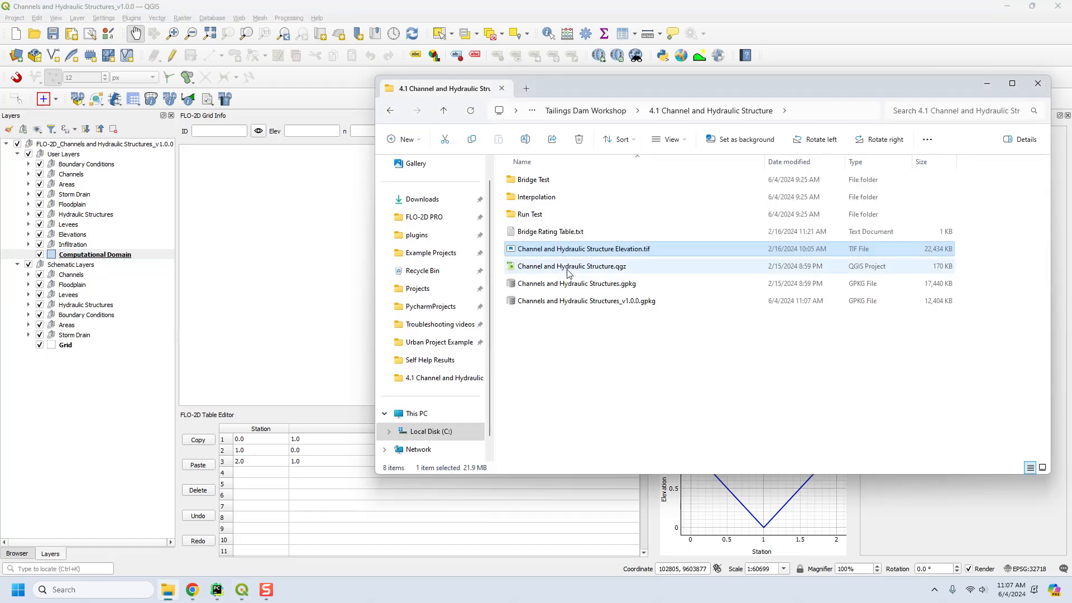
pyautogui.moveTo(534, 250); pyautogui.dragTo(315, 281)
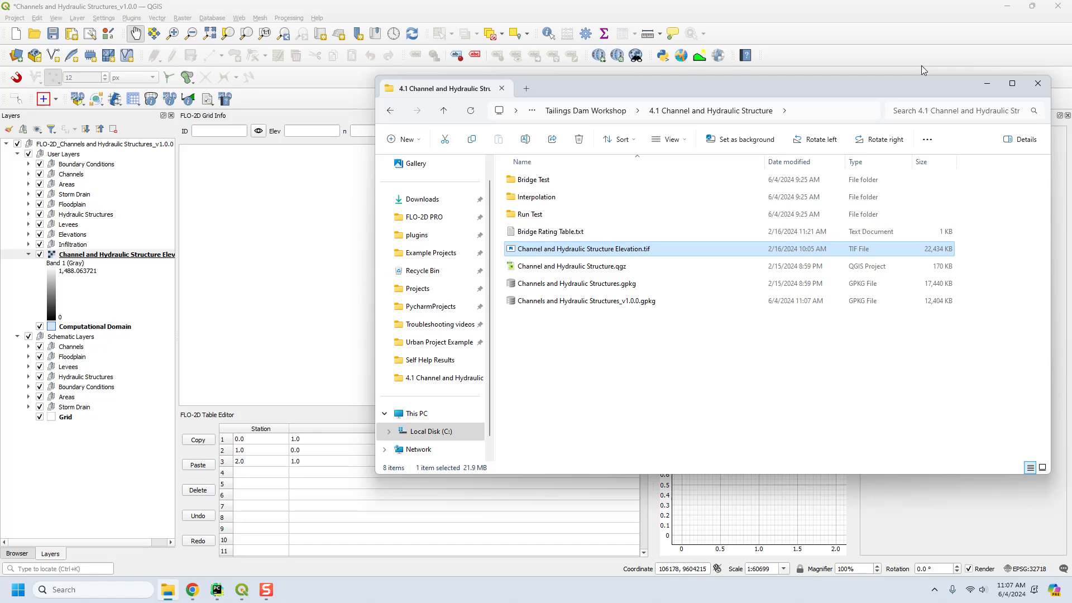
pyautogui.click(986, 84)
pyautogui.moveTo(92, 255)
pyautogui.mouseDown()
pyautogui.moveTo(26, 533)
pyautogui.moveTo(89, 464)
pyautogui.mouseUp()
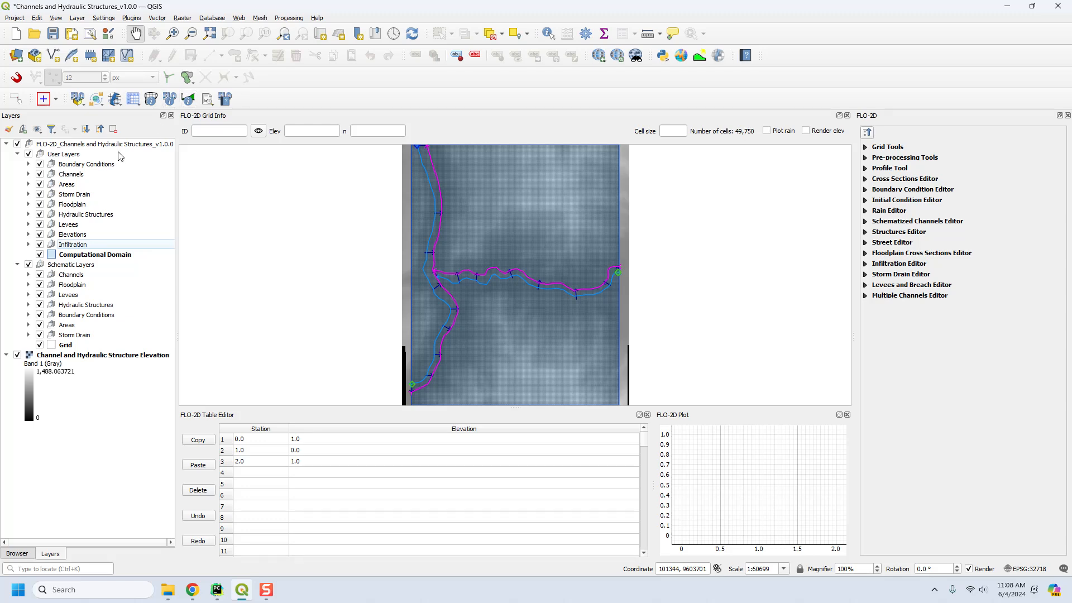
# Save the FLO-2D project with the external elevation data stored inside the GeoPackage, and save once more after checking External Layers.
pyautogui.click(53, 35)
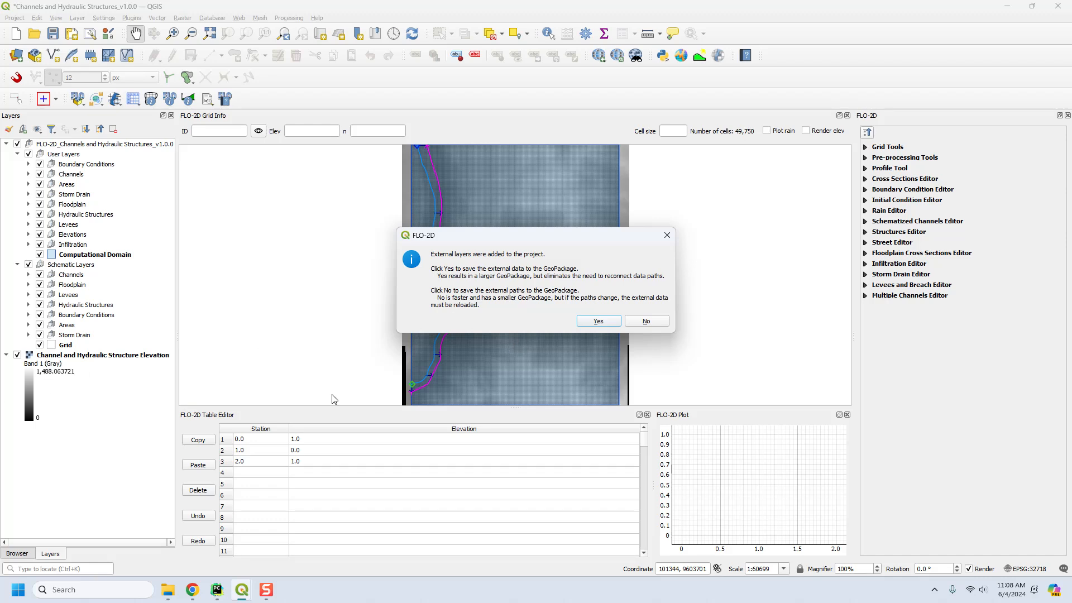
pyautogui.click(602, 322)
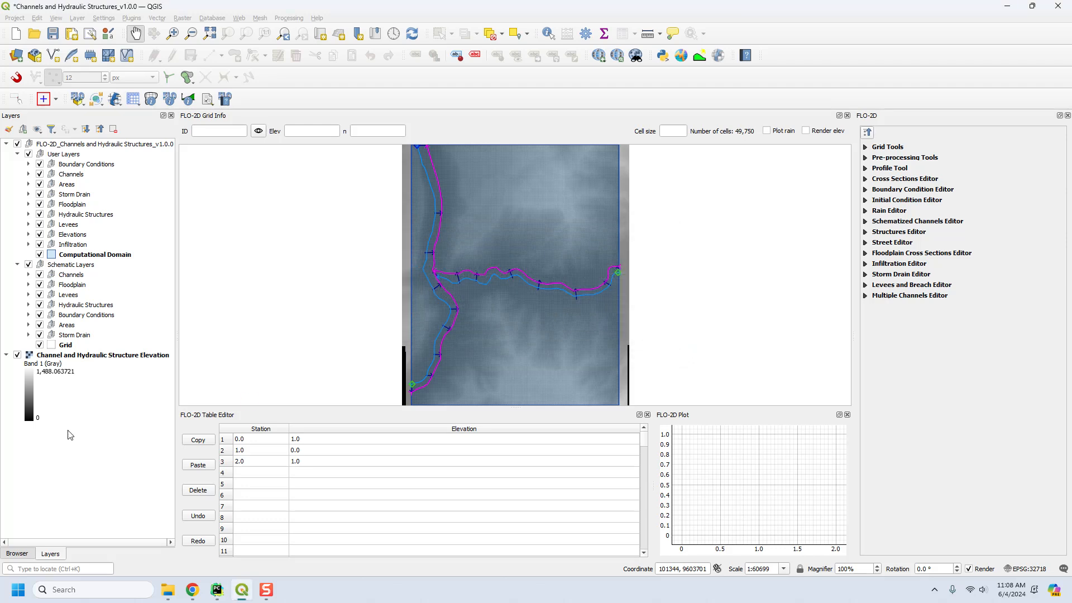
pyautogui.click(68, 357)
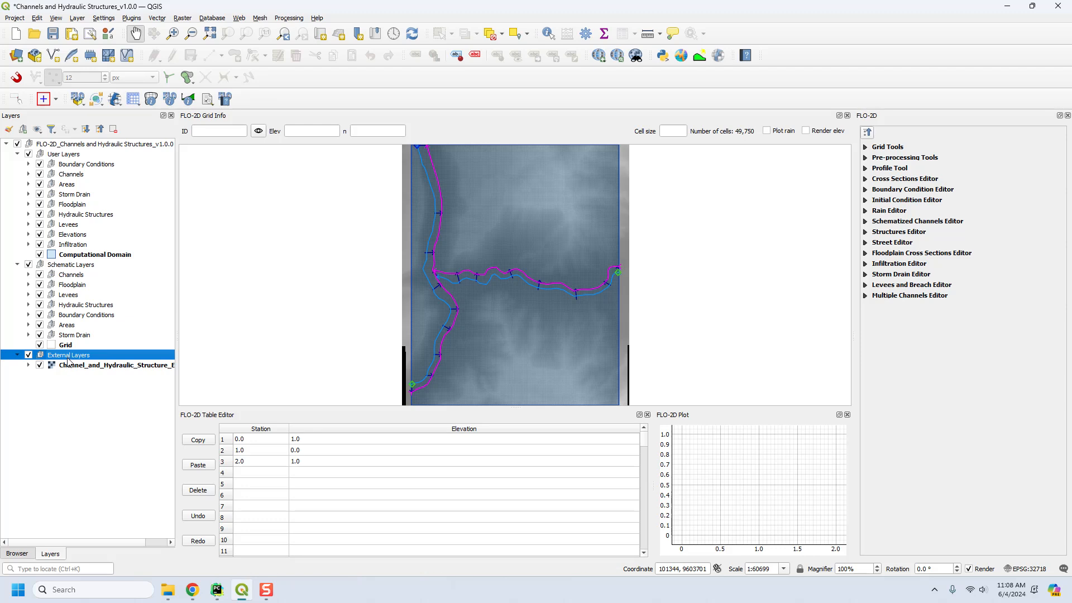
pyautogui.click(54, 36)
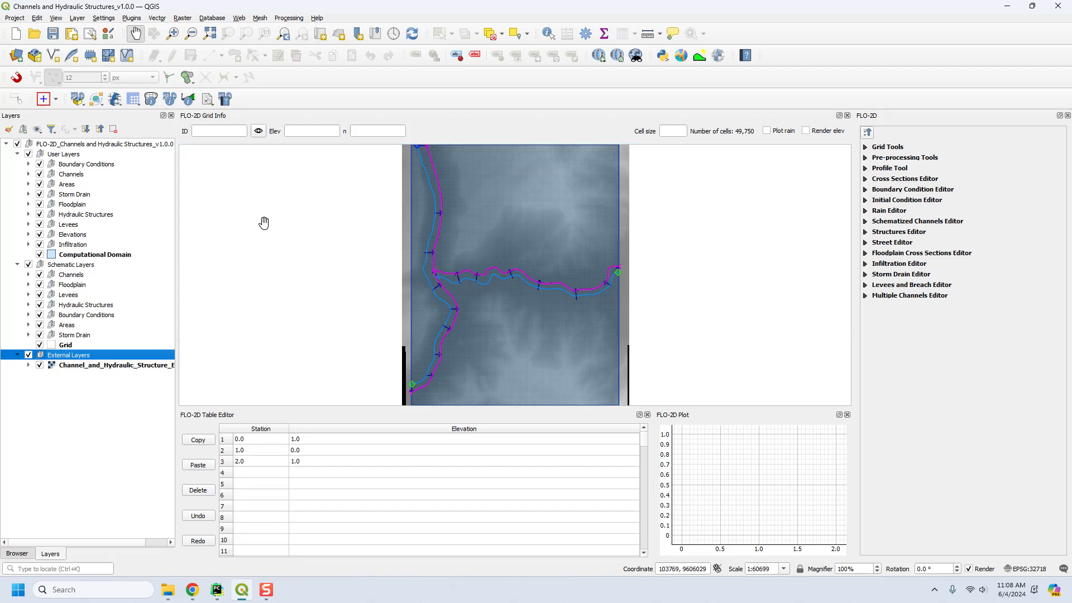
# Review which panels are enabled and compare the Browser with the layer tree, ending on the Browser.
pyautogui.click(18, 555)
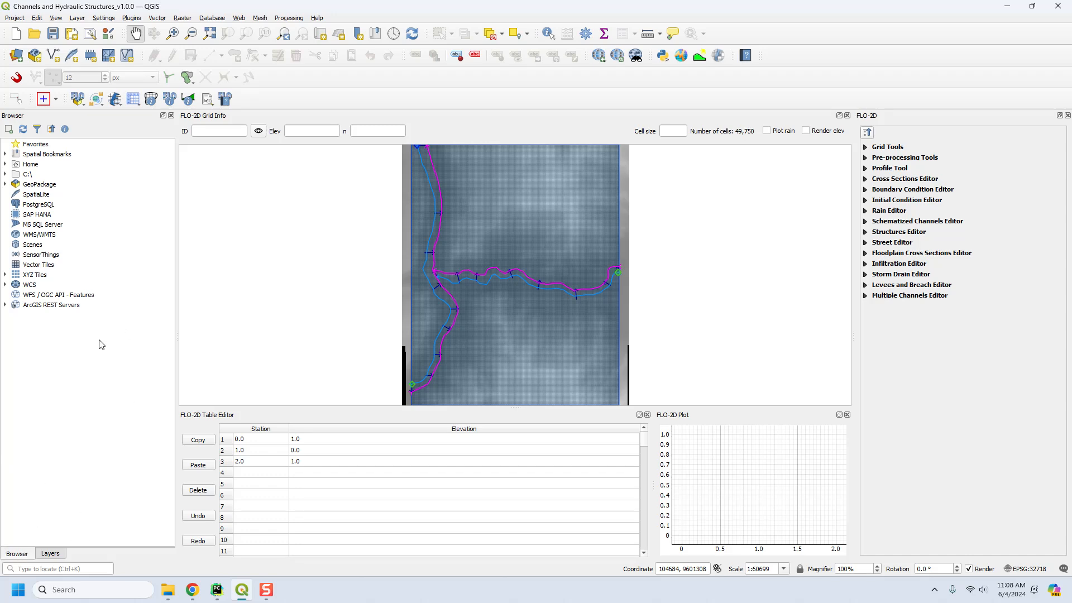
pyautogui.rightClick(296, 102)
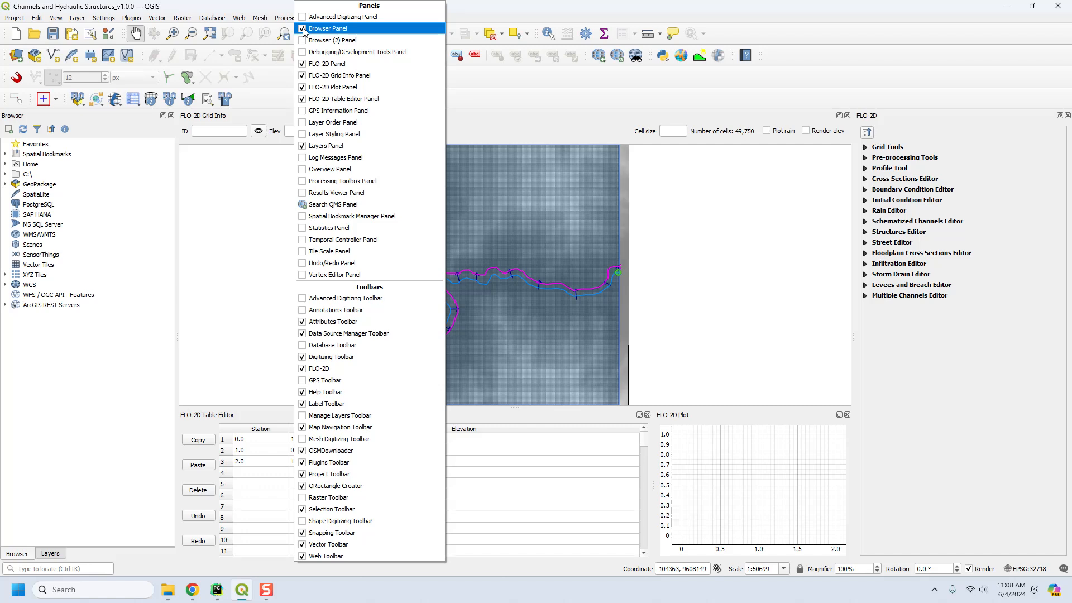
pyautogui.click(50, 559)
pyautogui.click(27, 558)
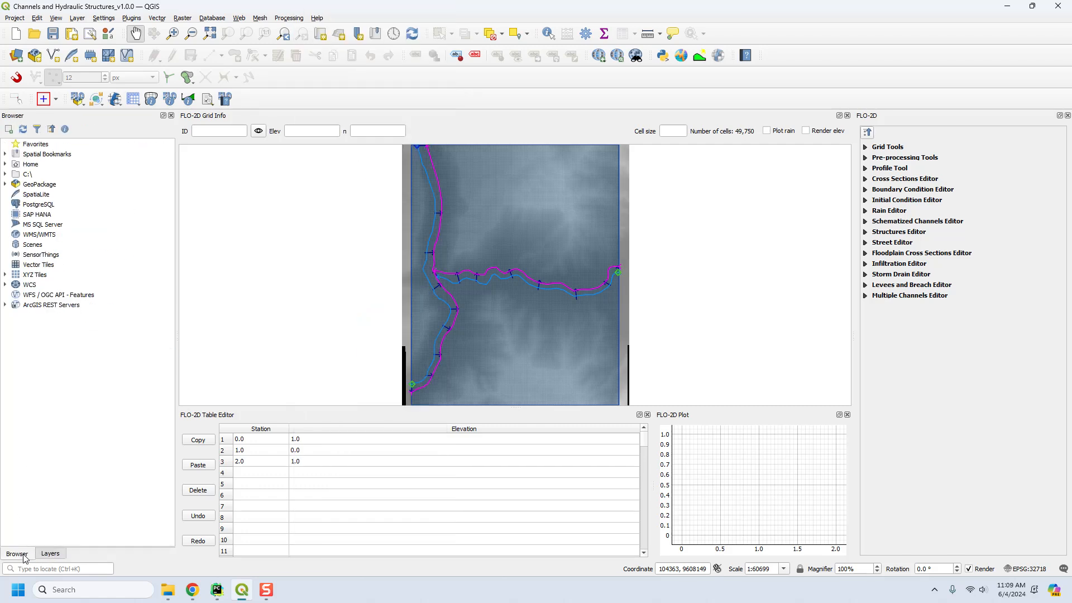
pyautogui.click(47, 556)
pyautogui.click(12, 557)
pyautogui.click(50, 555)
pyautogui.click(29, 558)
# Expand the GeoPackage connections and remove the one to Channels and Hydraulic Structures_v1.0.0.gpkg.
pyautogui.rightClick(44, 188)
pyautogui.click(5, 184)
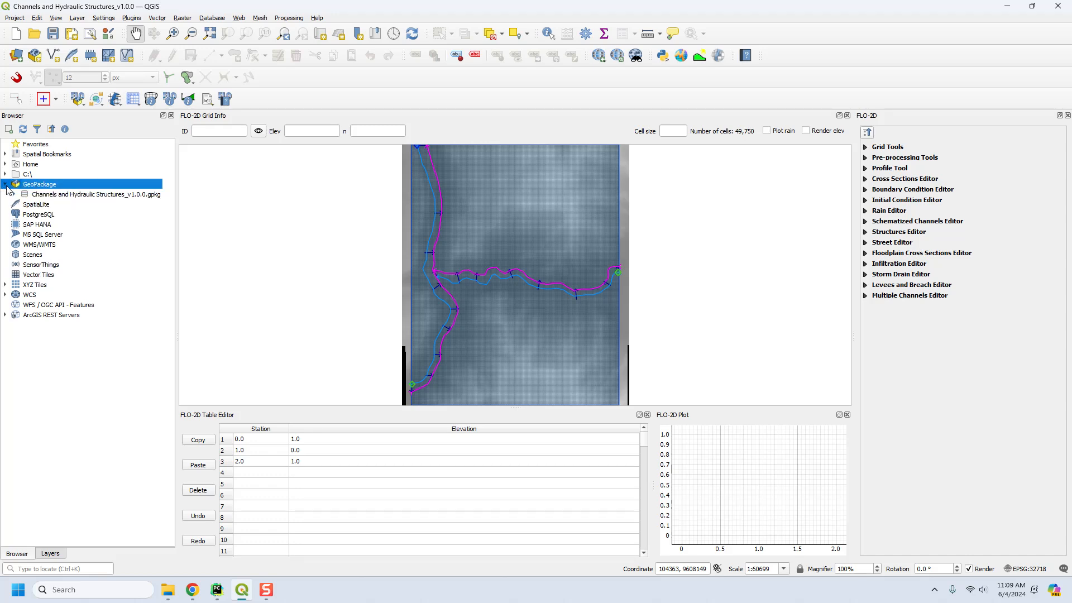
pyautogui.rightClick(58, 195)
pyautogui.click(74, 211)
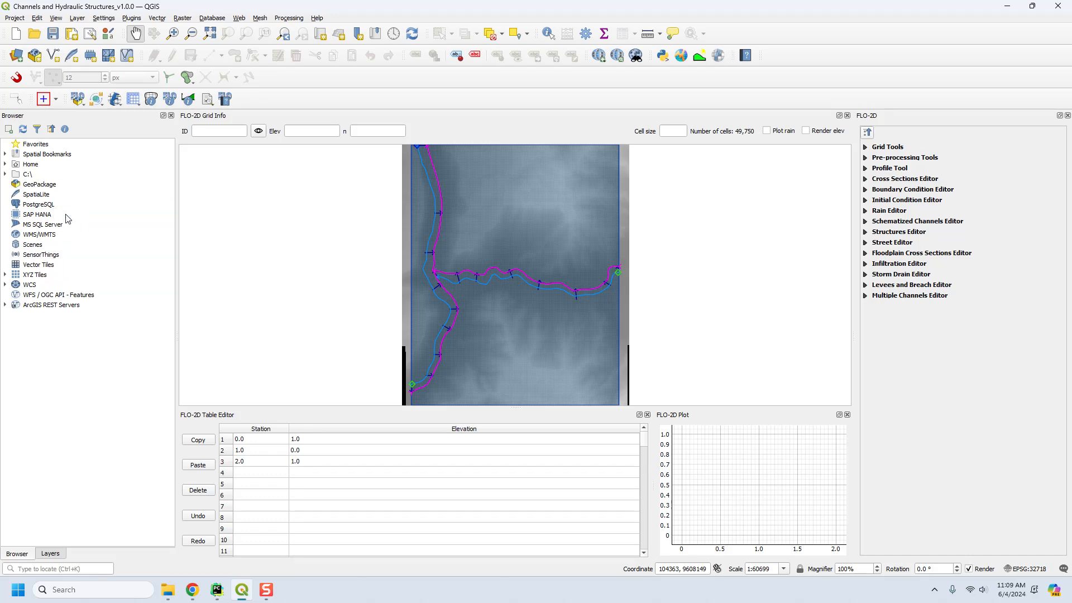
# Add a new GeoPackage connection to Channels and Hydraulic Structures_v1.0.0.gpkg, expand it and select the Channel_and_Hydraulic_Structure_Elevation raster.
pyautogui.rightClick(40, 189)
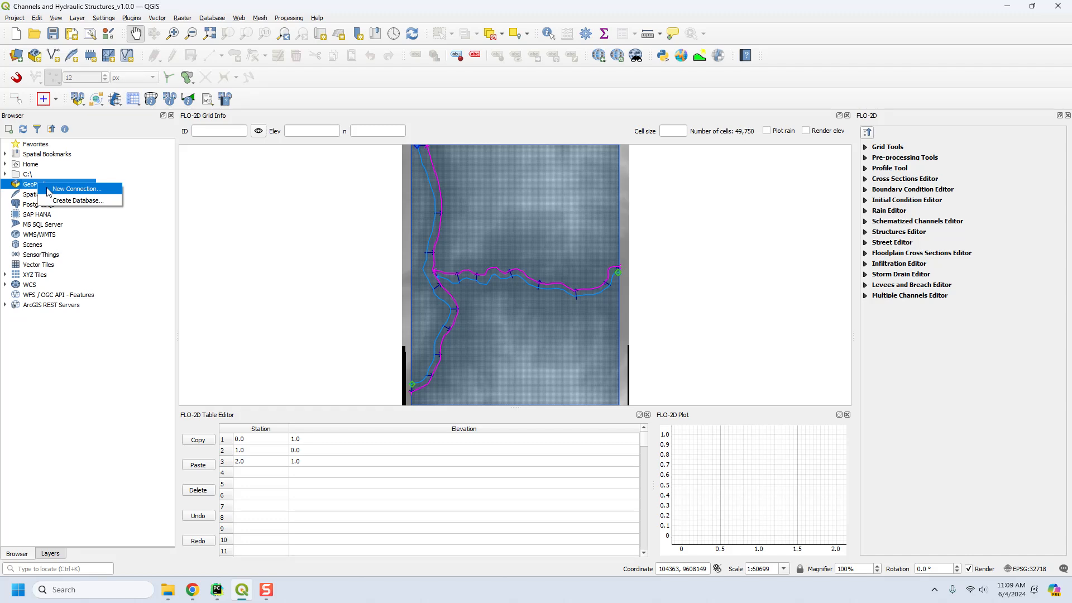
pyautogui.click(60, 190)
pyautogui.click(277, 173)
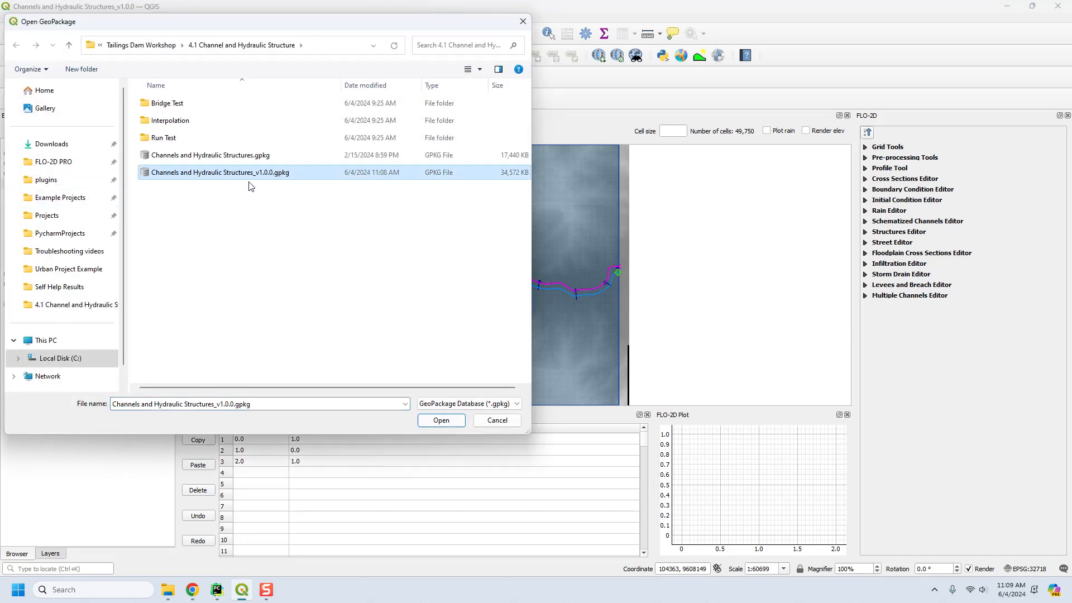
pyautogui.click(269, 157)
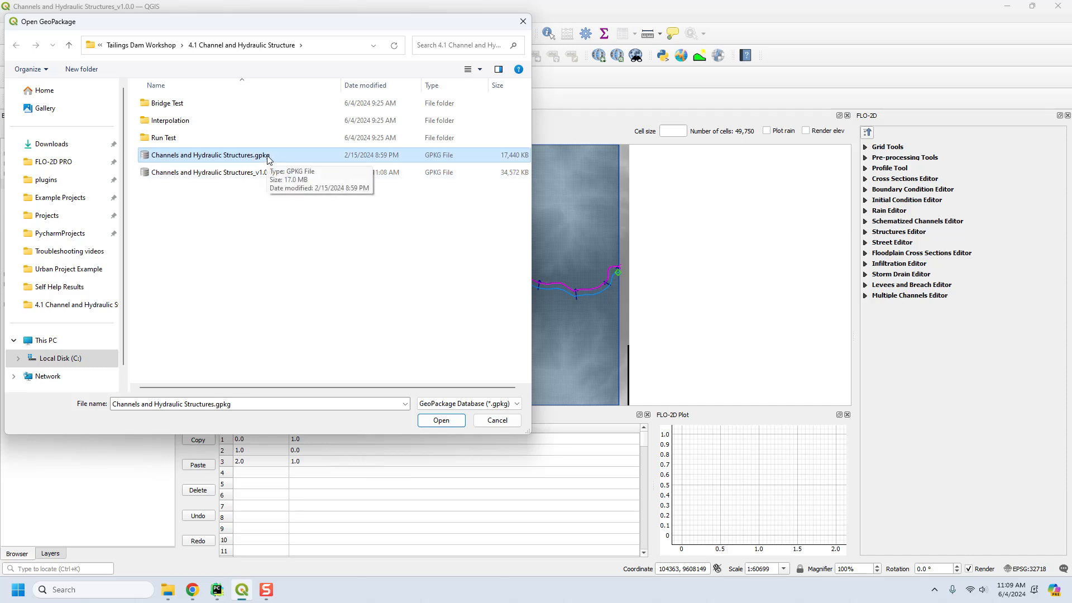
pyautogui.click(269, 174)
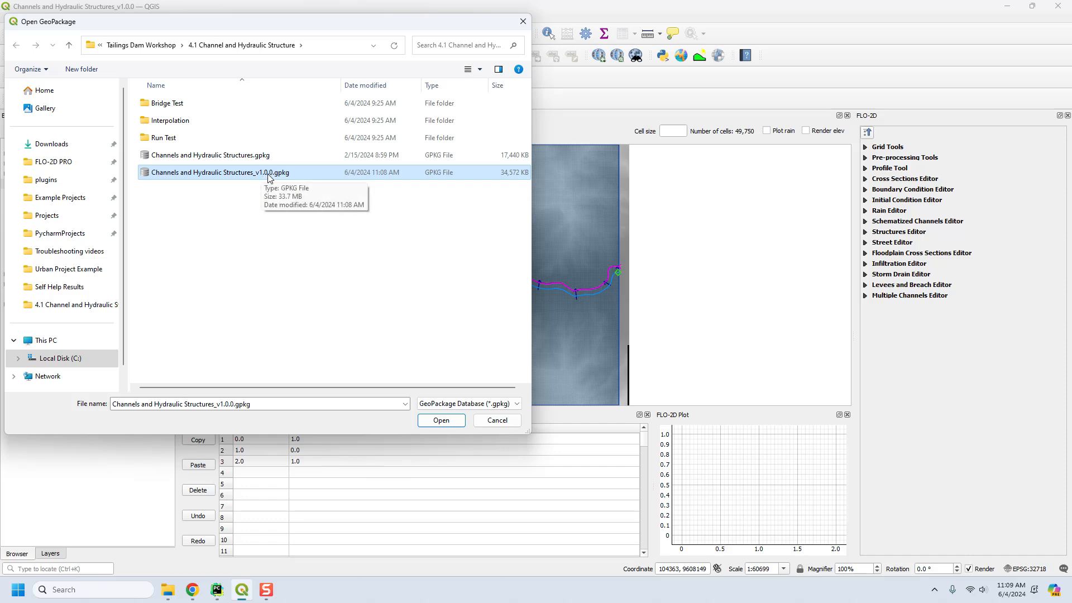
pyautogui.click(438, 422)
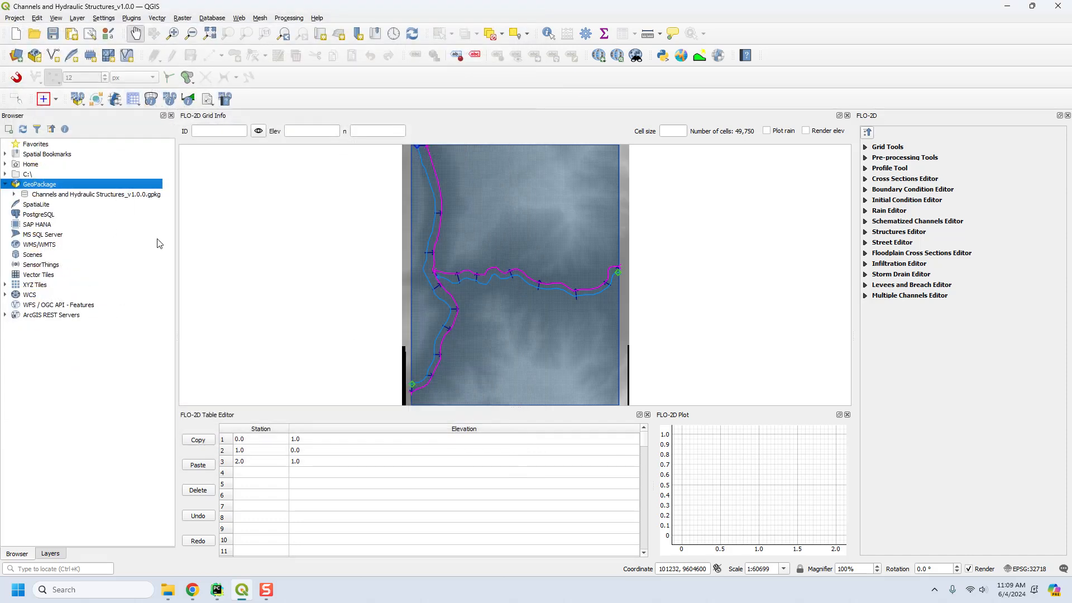
pyautogui.click(14, 195)
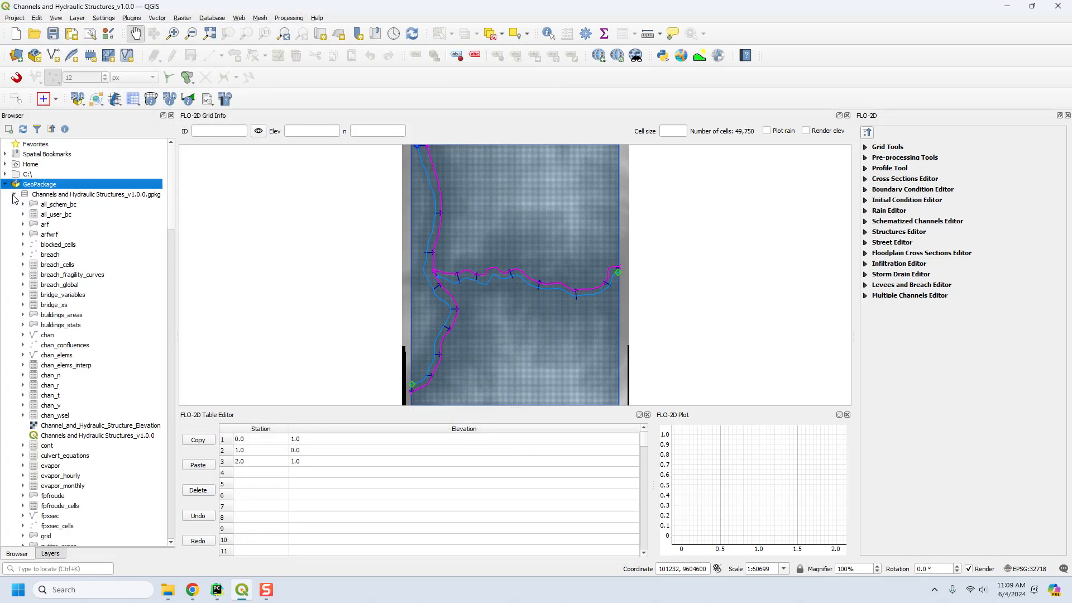
pyautogui.click(71, 427)
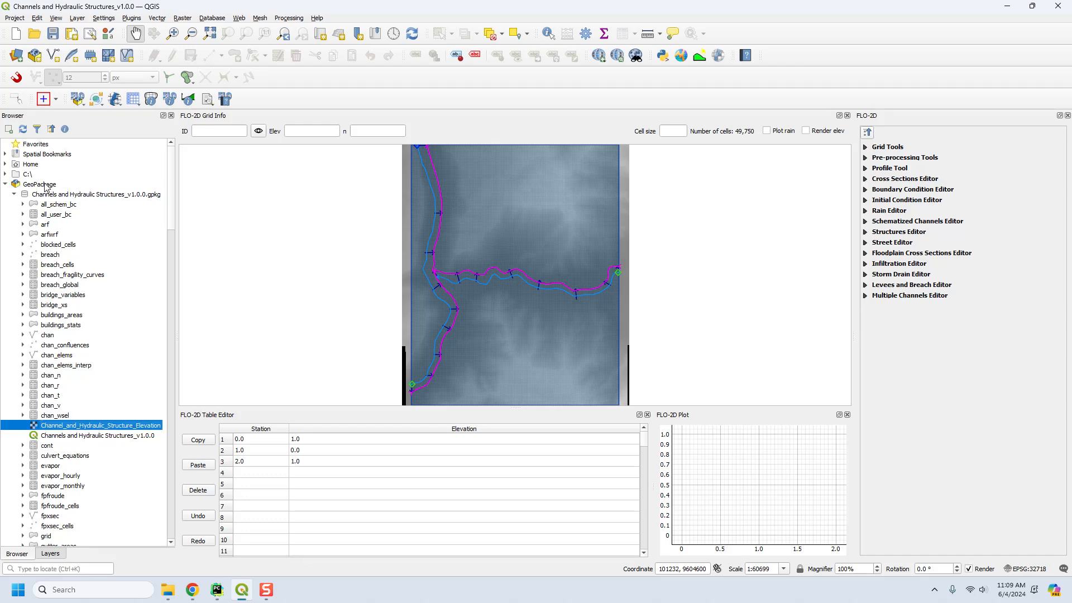
# Review the user layers in FLO-2D GeoPackage Management, marking Channel_and_Hydraulic_Structure_Elevation and cancelling without deleting it.
pyautogui.click(72, 104)
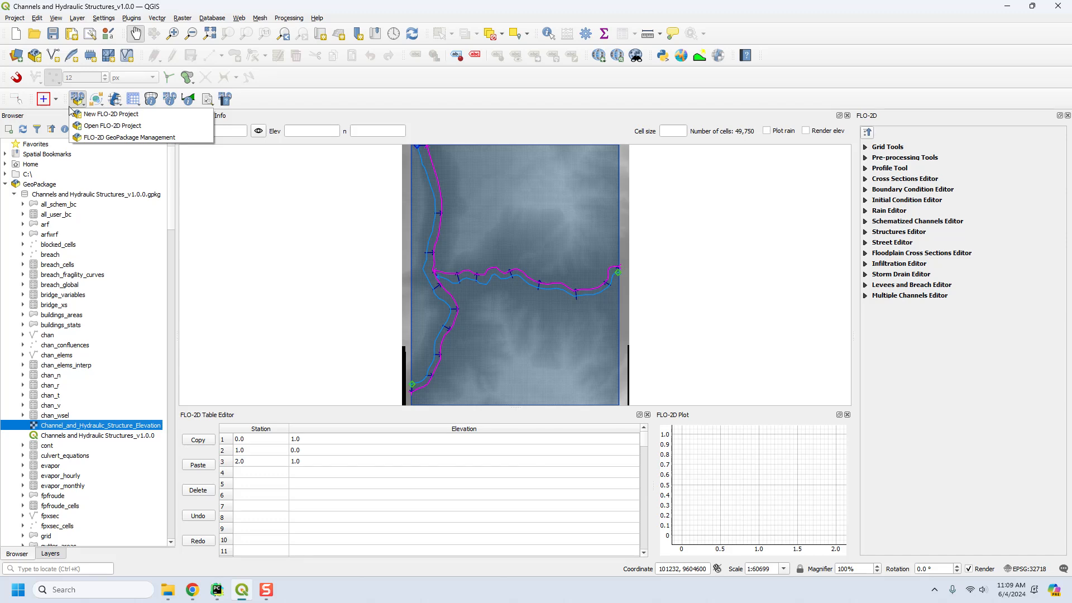
pyautogui.click(90, 138)
pyautogui.click(514, 231)
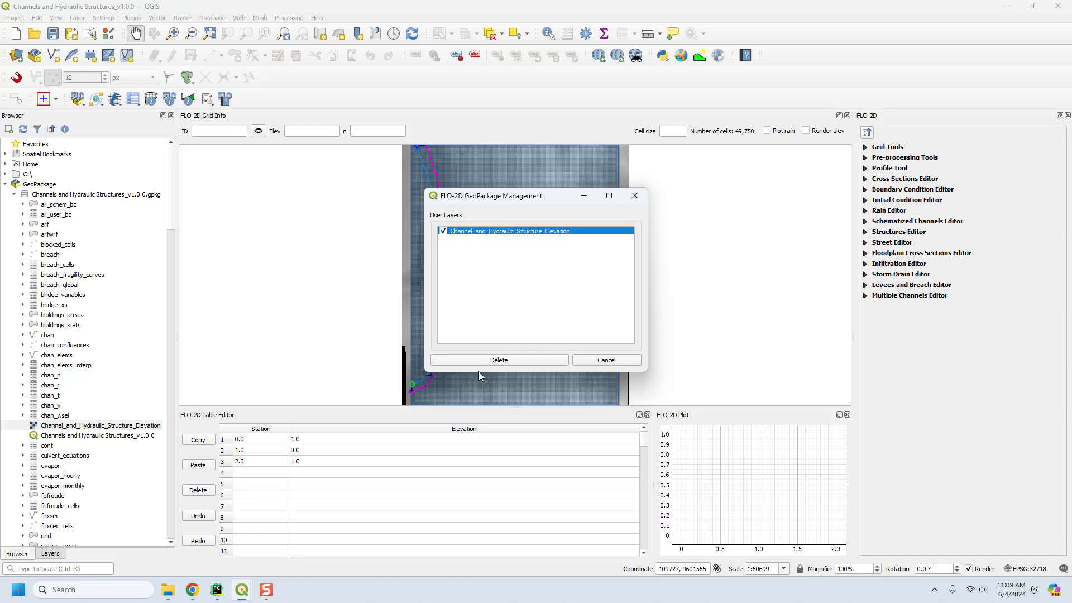
pyautogui.click(601, 361)
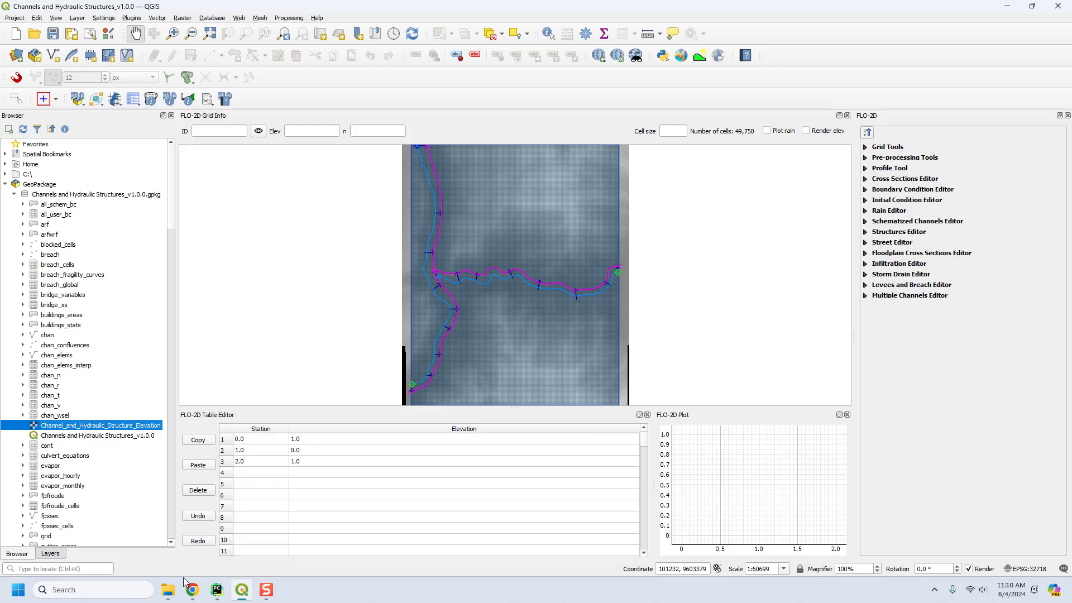
# Check the project folder in File Explorer and the QGIS layer tree, and reopen FLO-2D GeoPackage Management without deleting any layer.
pyautogui.click(167, 590)
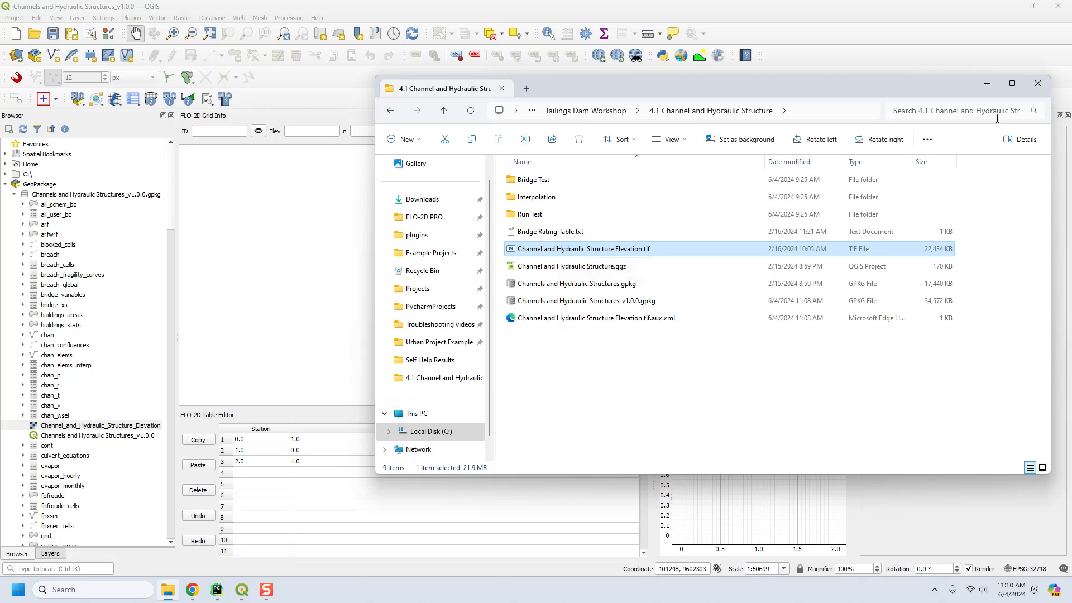
pyautogui.click(987, 86)
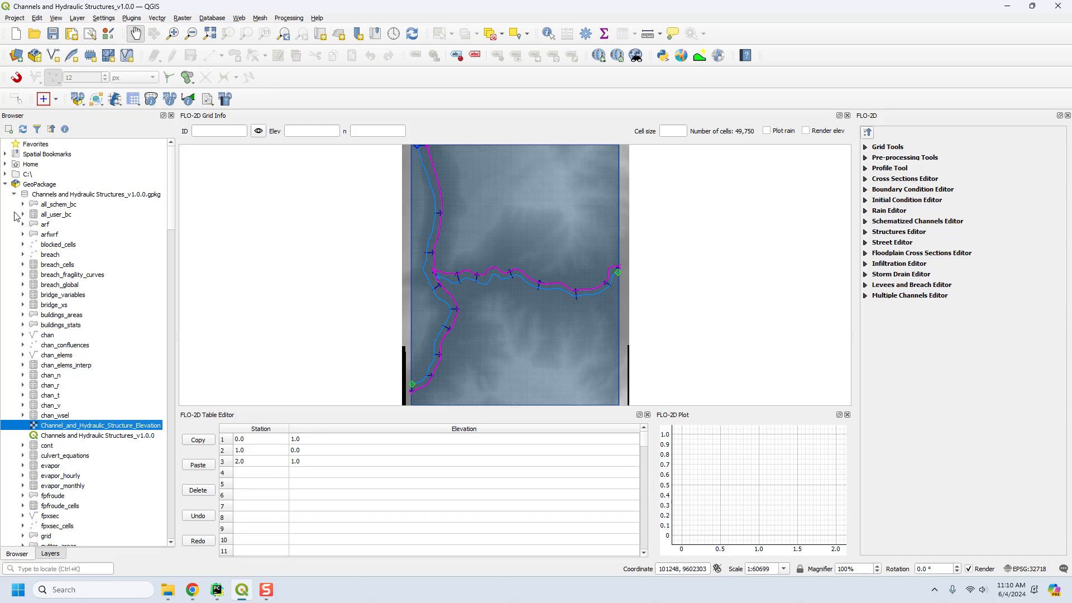
pyautogui.click(48, 553)
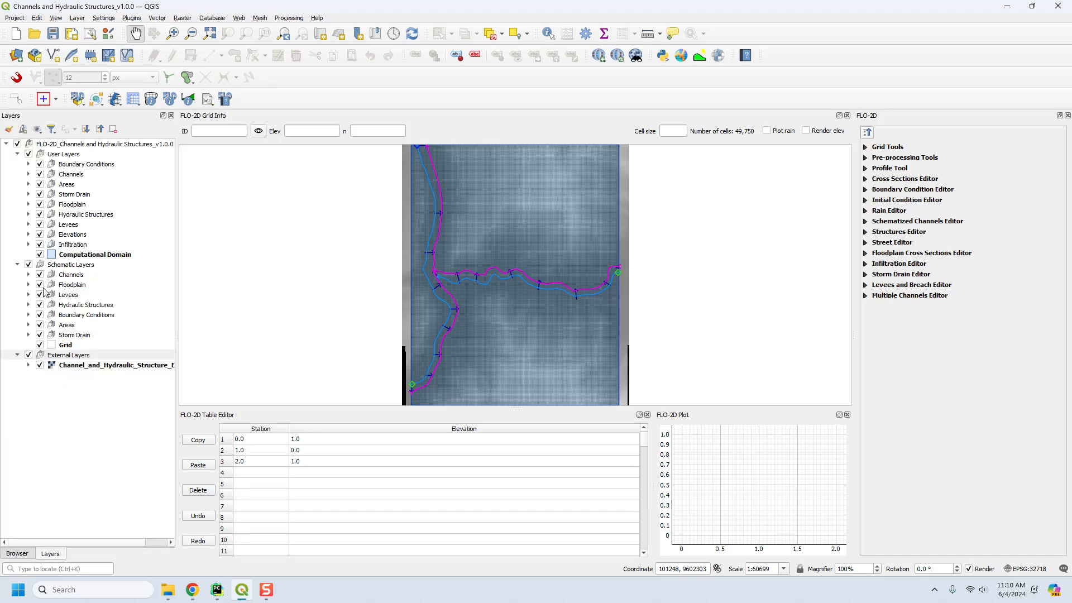
pyautogui.click(90, 105)
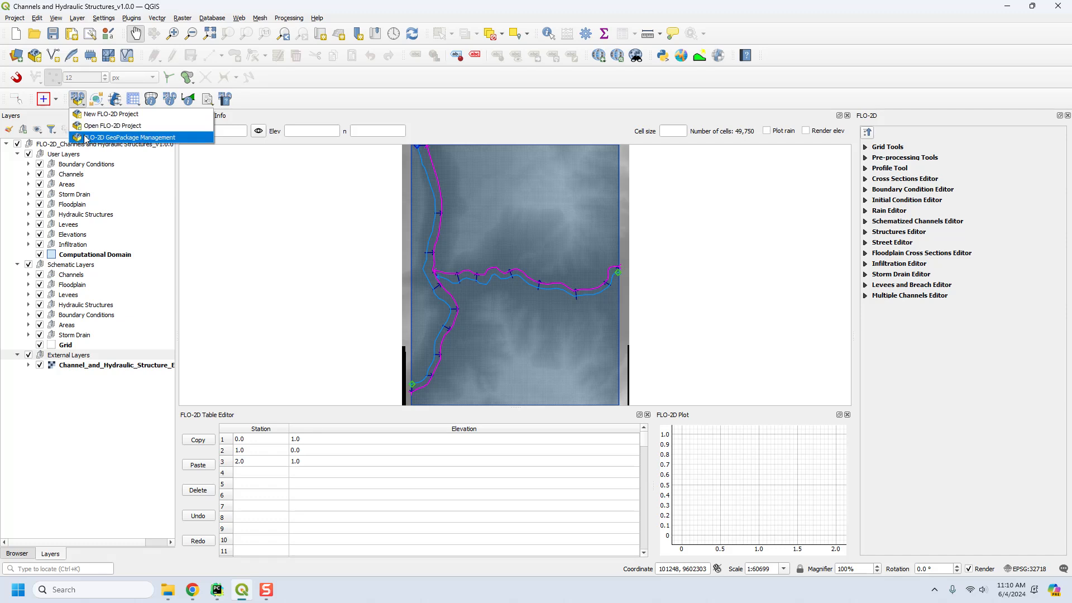
pyautogui.click(92, 143)
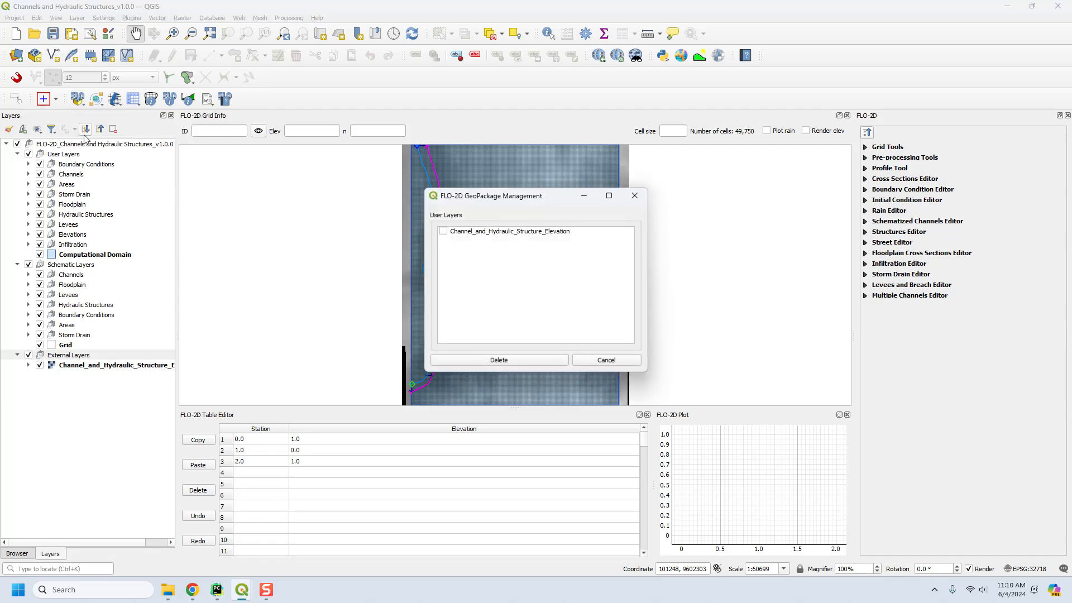
pyautogui.click(624, 361)
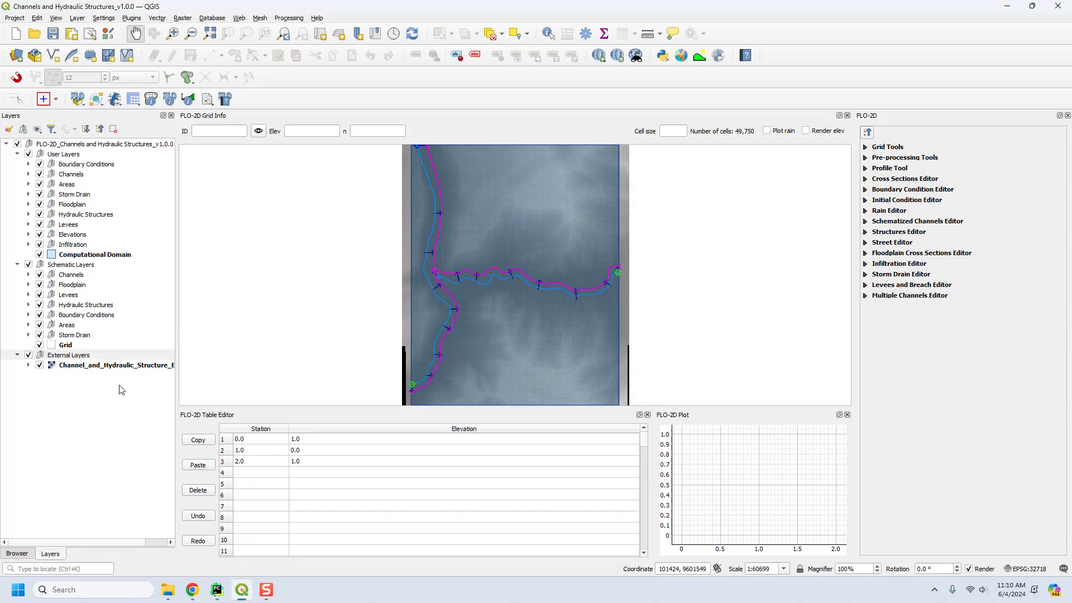
# Compare the old Channel and Hydraulic Structure.qgz and Channels and Hydraulic Structures.gpkg files in File Explorer with the QGIS project stored in the v1.0.0 GeoPackage.
pyautogui.click(168, 590)
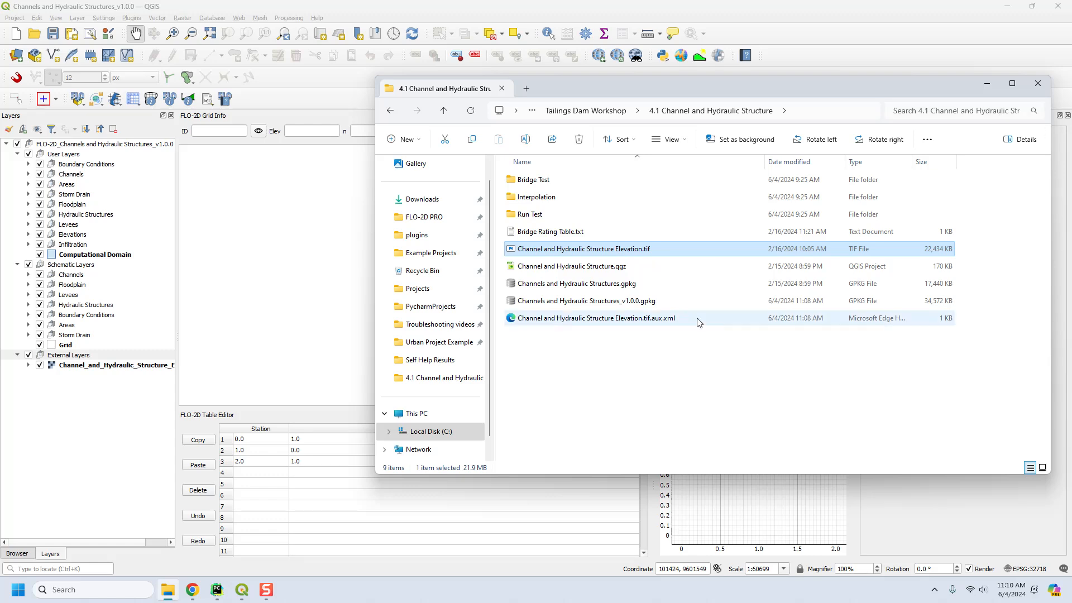
pyautogui.click(613, 269)
pyautogui.keyDown('ctrl'); pyautogui.click(614, 283); pyautogui.keyUp('ctrl')
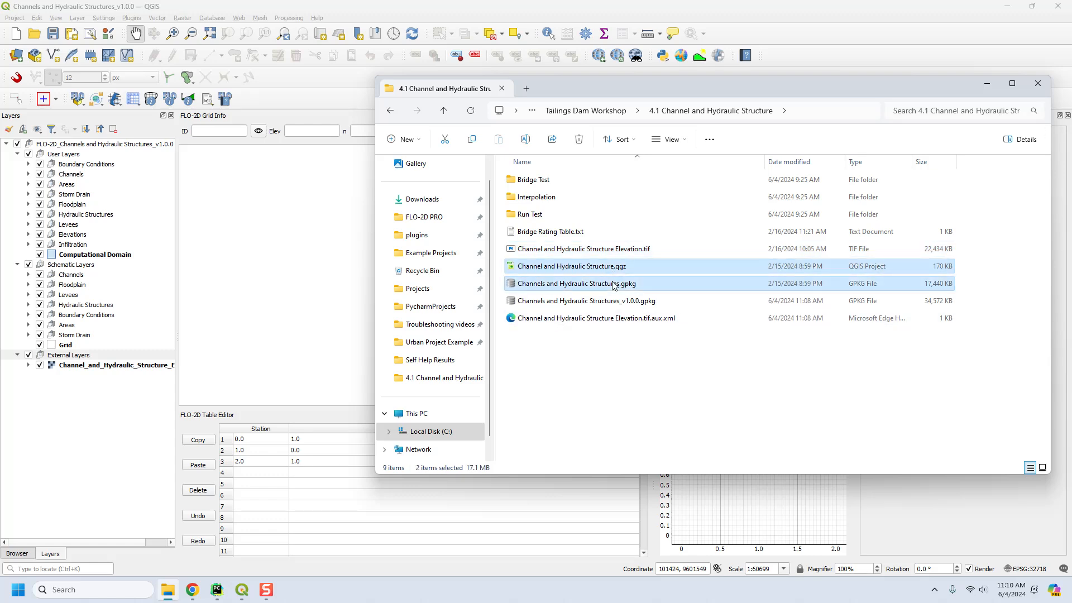
pyautogui.click(14, 556)
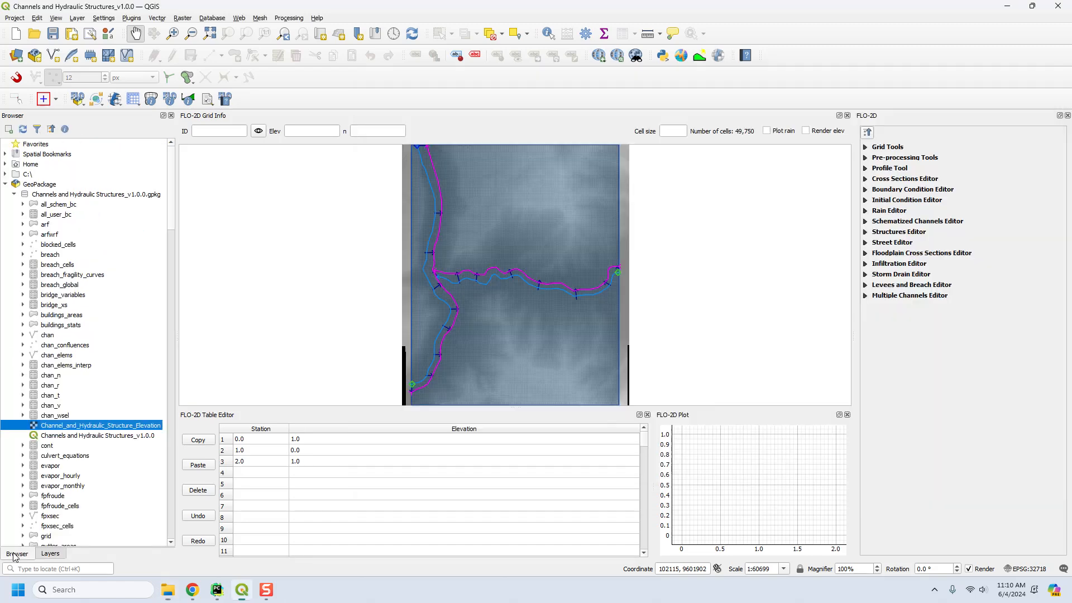
pyautogui.click(58, 437)
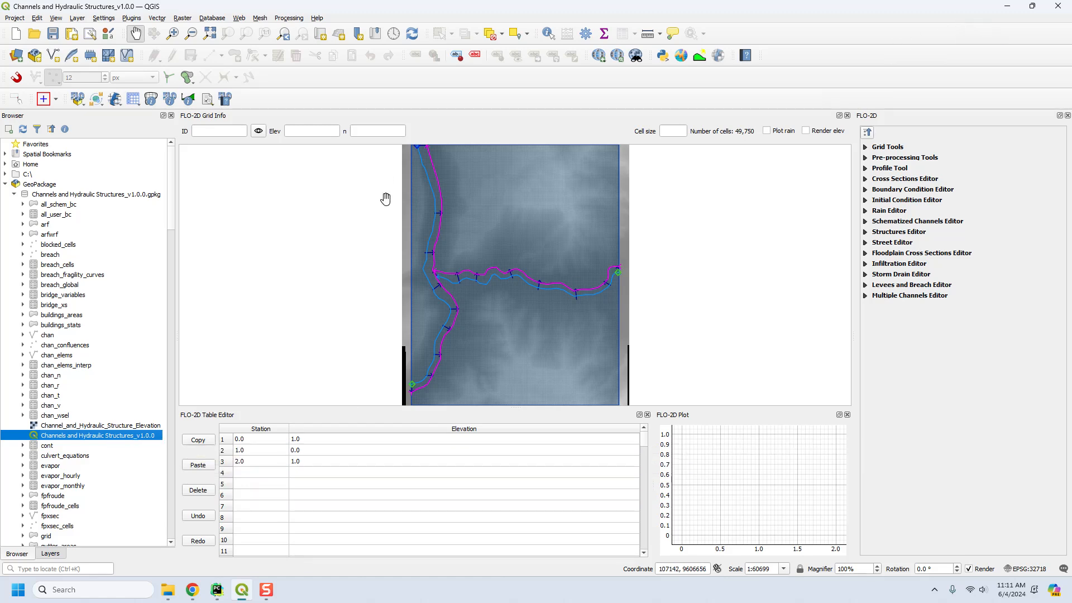
# Close QGIS and move Channels and Hydraulic Structures_v1.0.0.gpkg into the Example Projects folder, returning to the 4.1 Channel and Hydraulic Structure folder.
pyautogui.click(1052, 10)
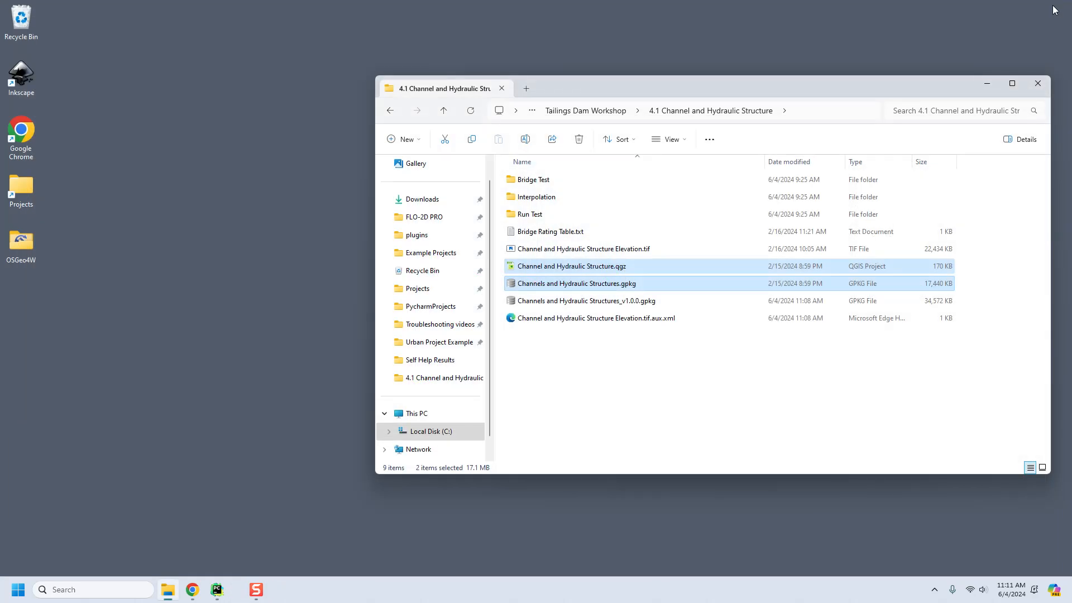
pyautogui.click(594, 304)
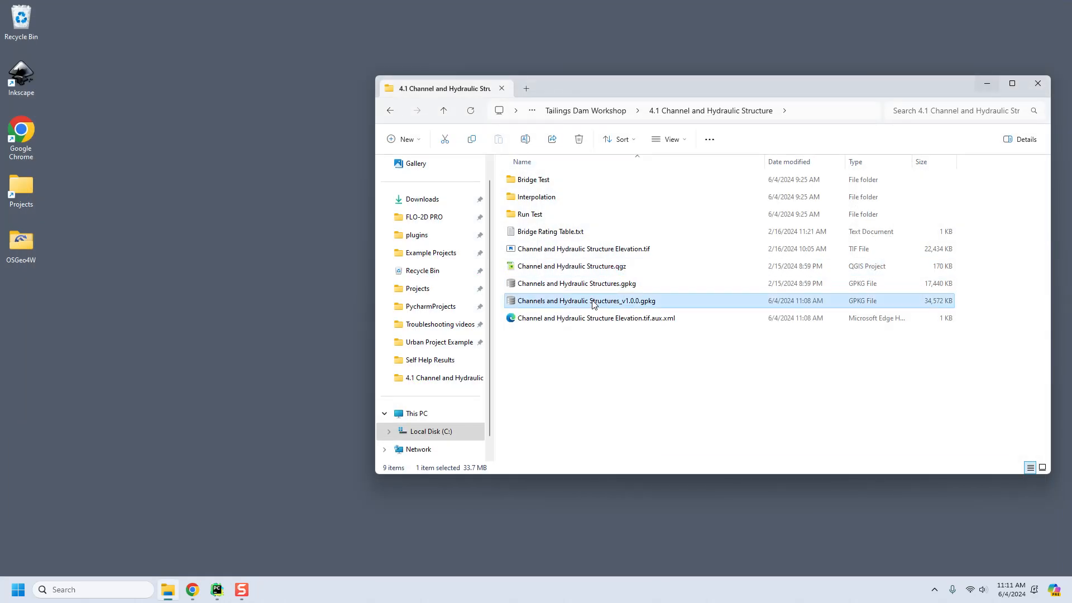
pyautogui.hotkey('ctrl', 'x')
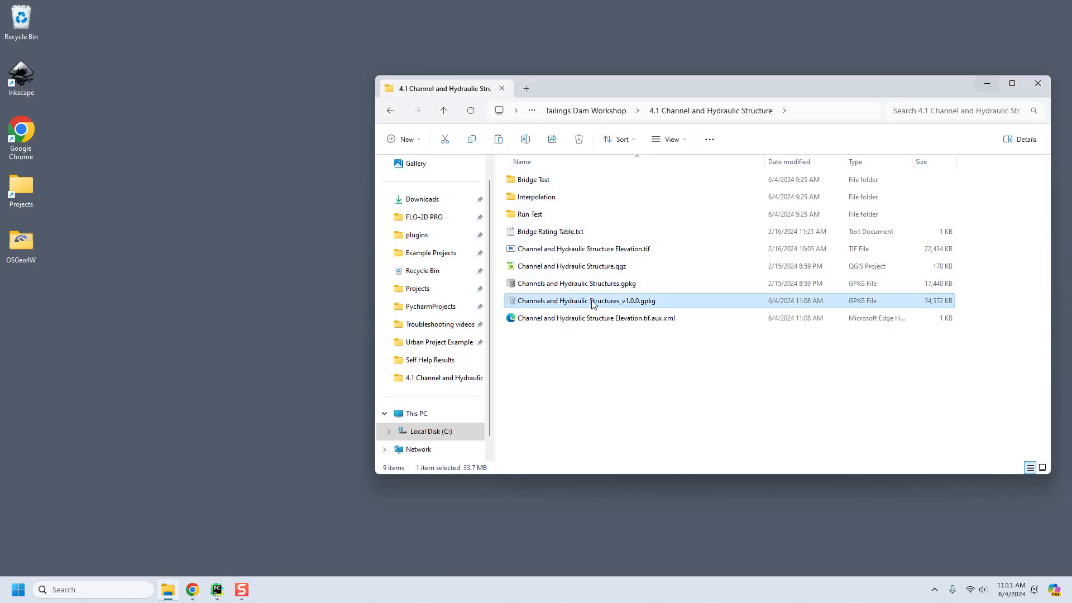
pyautogui.click(431, 255)
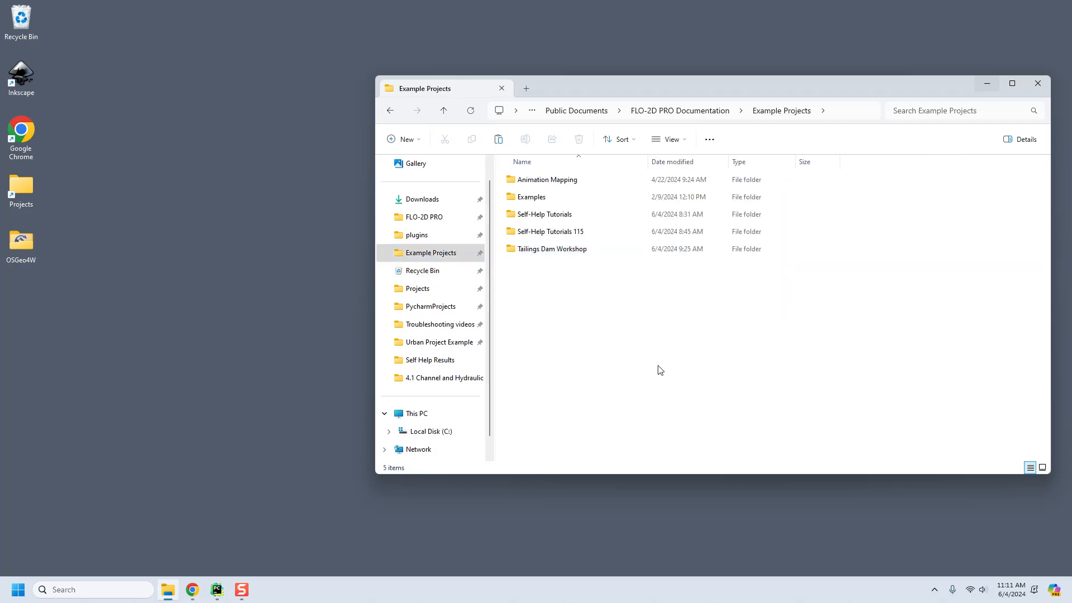
pyautogui.hotkey('ctrl', 'v')
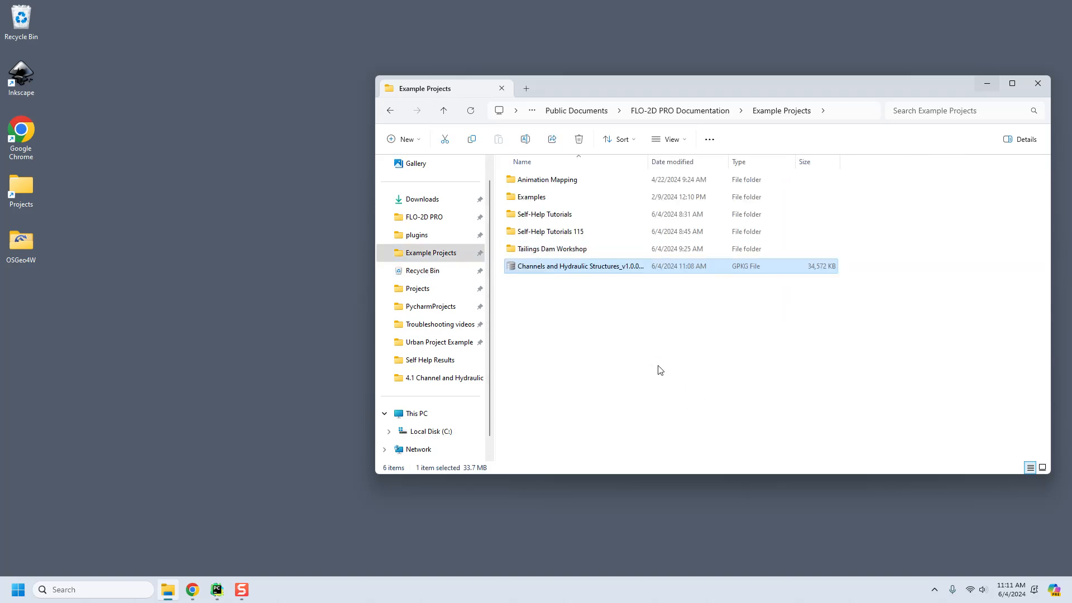
pyautogui.click(391, 110)
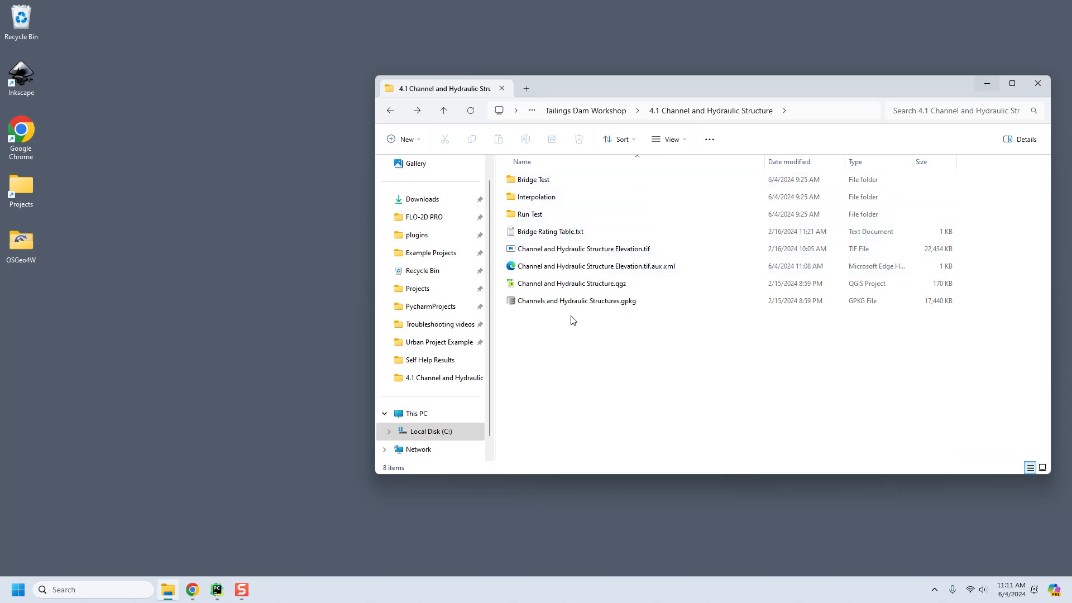
# Compress the old elevation .tif, its .aux.xml, the .qgz and the .gpkg into the archive 4.1 Channel and Hydraulic Structure.7z.
pyautogui.moveTo(568, 341); pyautogui.dragTo(566, 246)
pyautogui.rightClick(553, 266)
pyautogui.moveTo(614, 309)
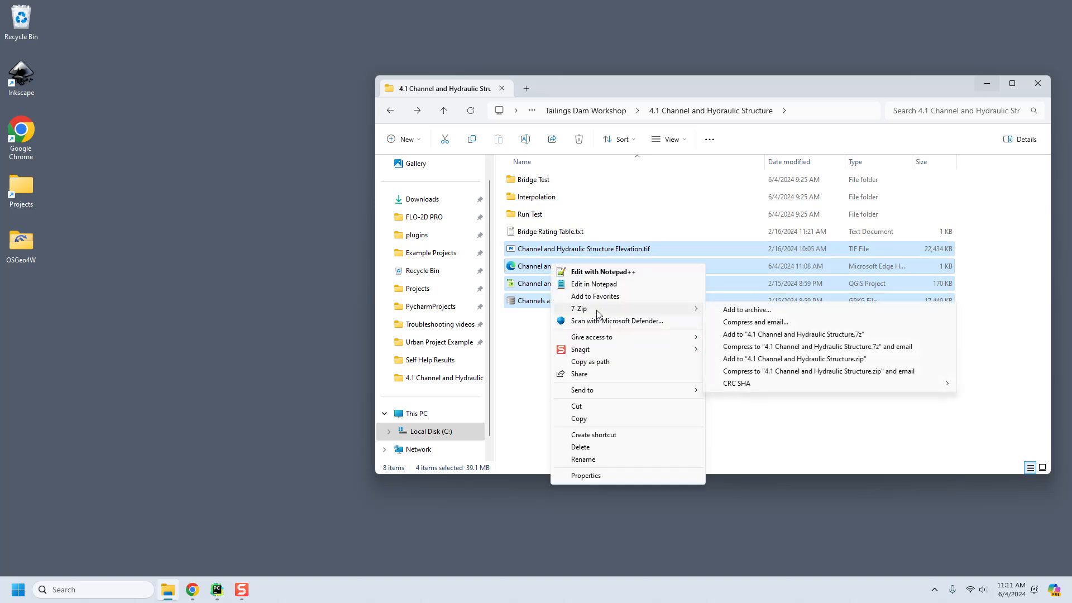
pyautogui.click(793, 334)
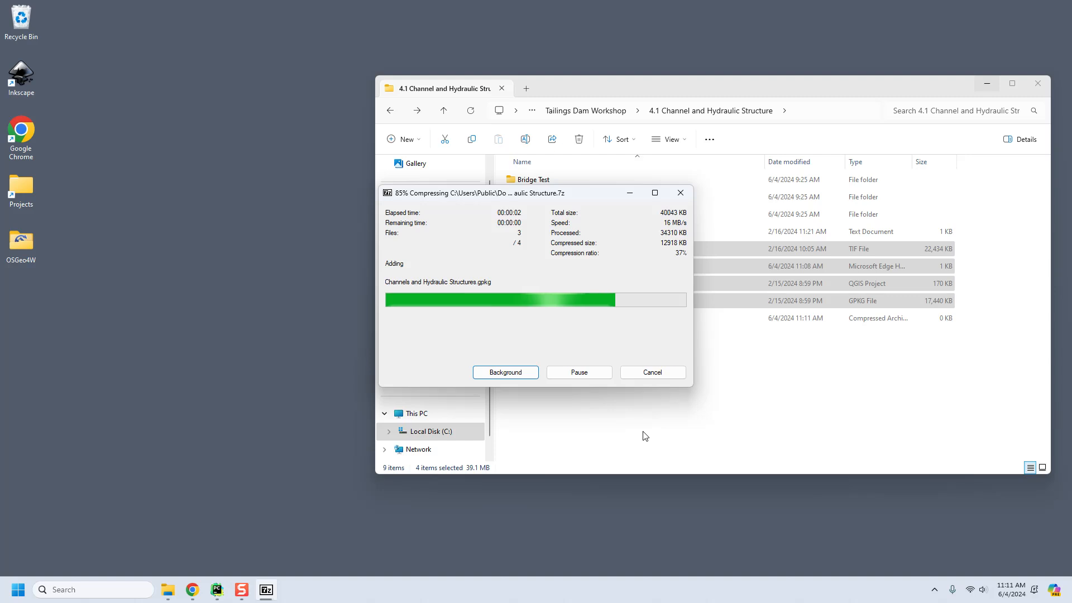
pyautogui.click(539, 407)
# Permanently delete the four archived originals, from Channel and Hydraulic Structure Elevation.tif through Channels and Hydraulic Structures.gpkg, keeping the .7z archive.
pyautogui.click(544, 249)
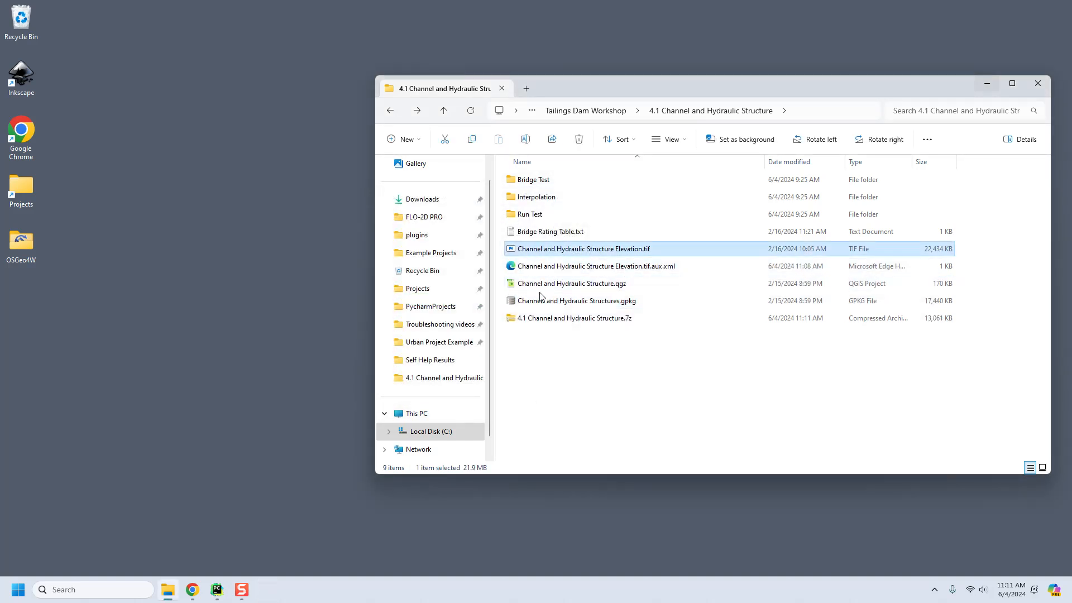
pyautogui.click(541, 302)
pyautogui.click(544, 249)
pyautogui.keyDown('ctrl'); pyautogui.click(541, 302); pyautogui.keyUp('ctrl')
pyautogui.click(549, 248)
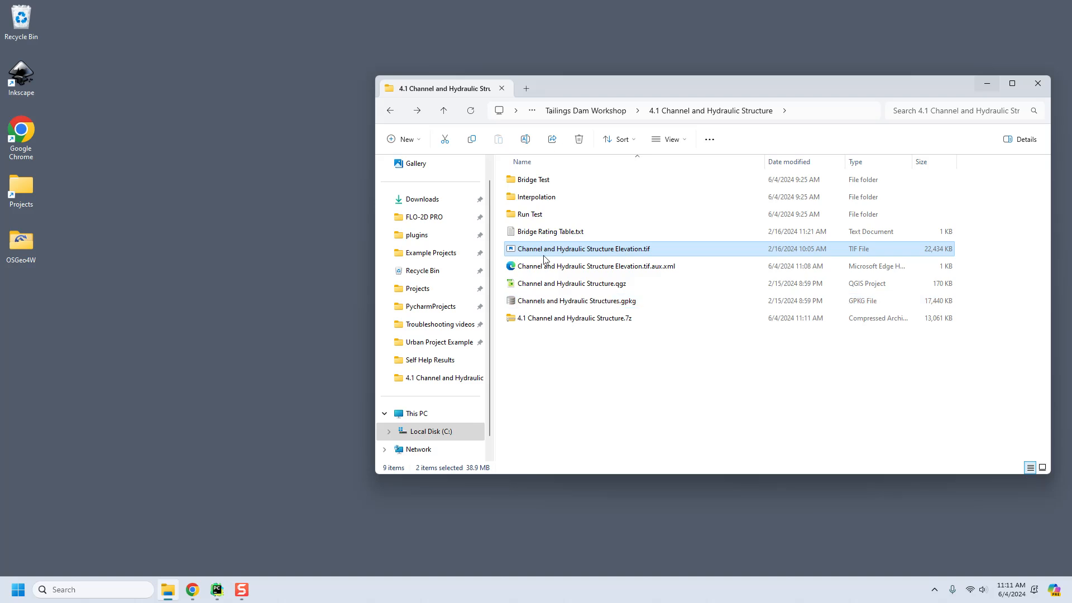
pyautogui.keyDown('shift'); pyautogui.click(547, 304); pyautogui.keyUp('shift')
pyautogui.hotkey('shift', 'Delete')
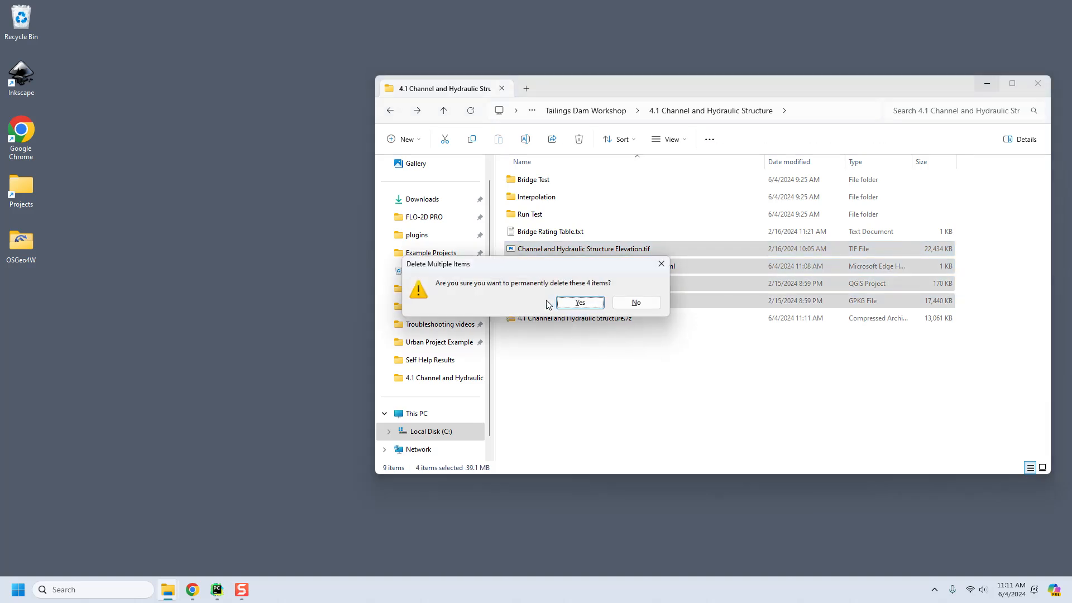
pyautogui.press('Return')
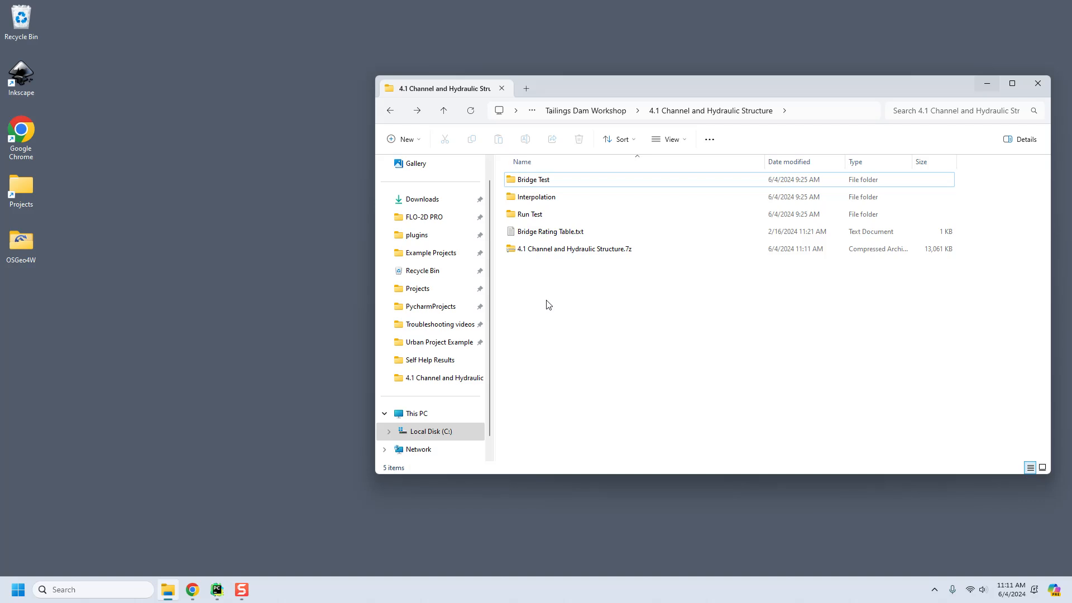
pyautogui.click(587, 249)
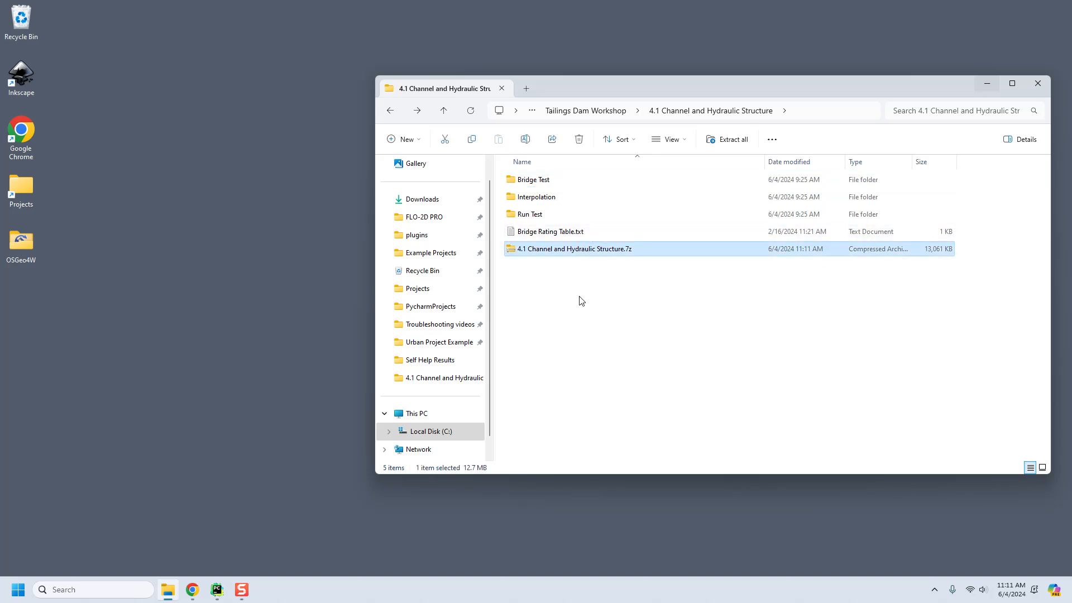
pyautogui.click(541, 374)
# Start QGIS Desktop 3.36.3 and show the layer tree of the empty project.
pyautogui.click(18, 590)
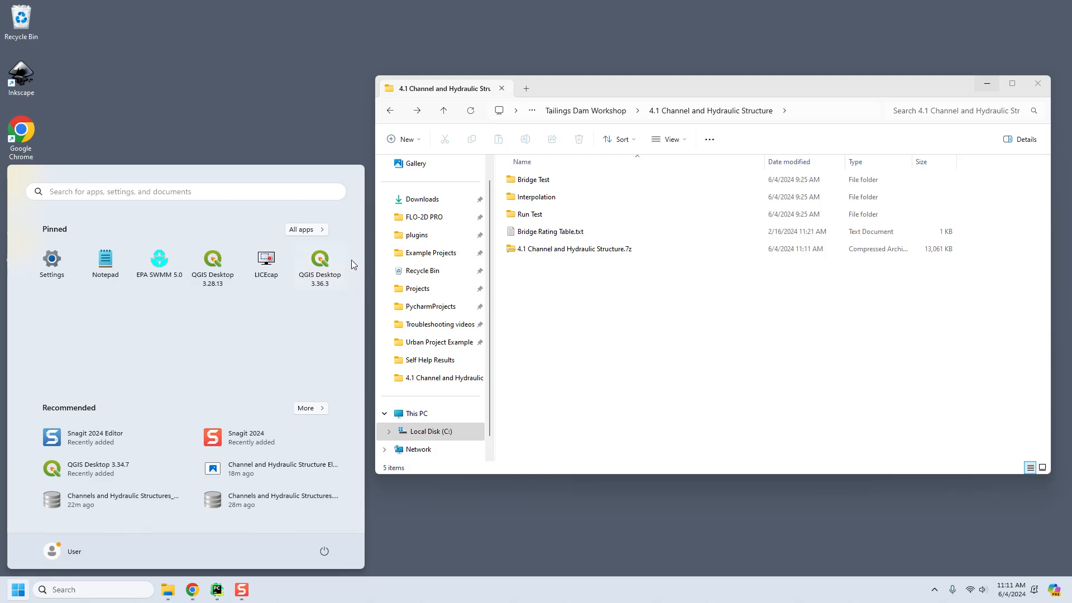
pyautogui.click(335, 264)
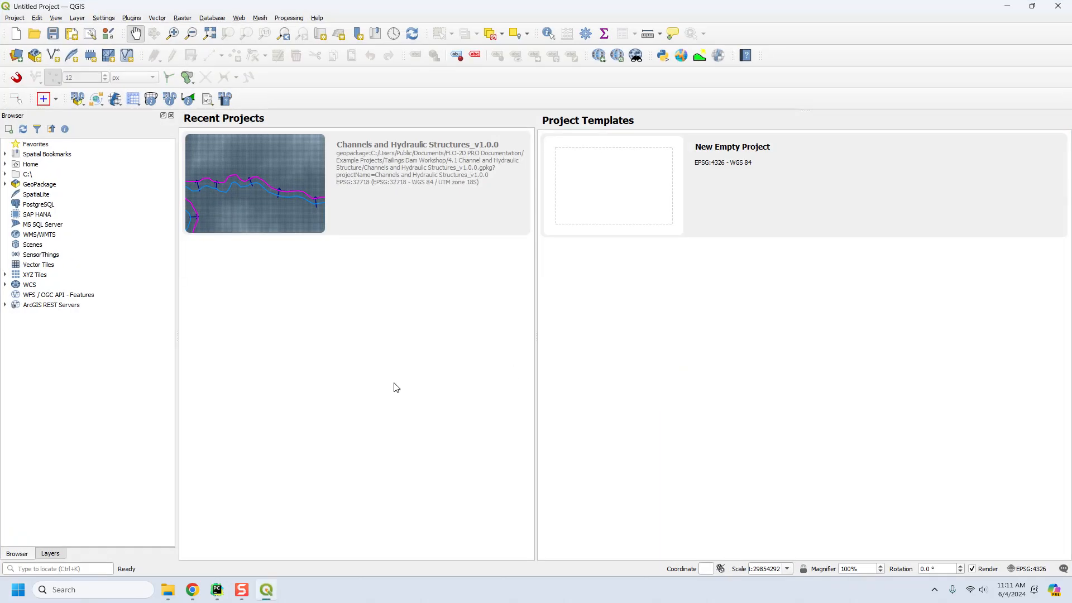
pyautogui.click(54, 555)
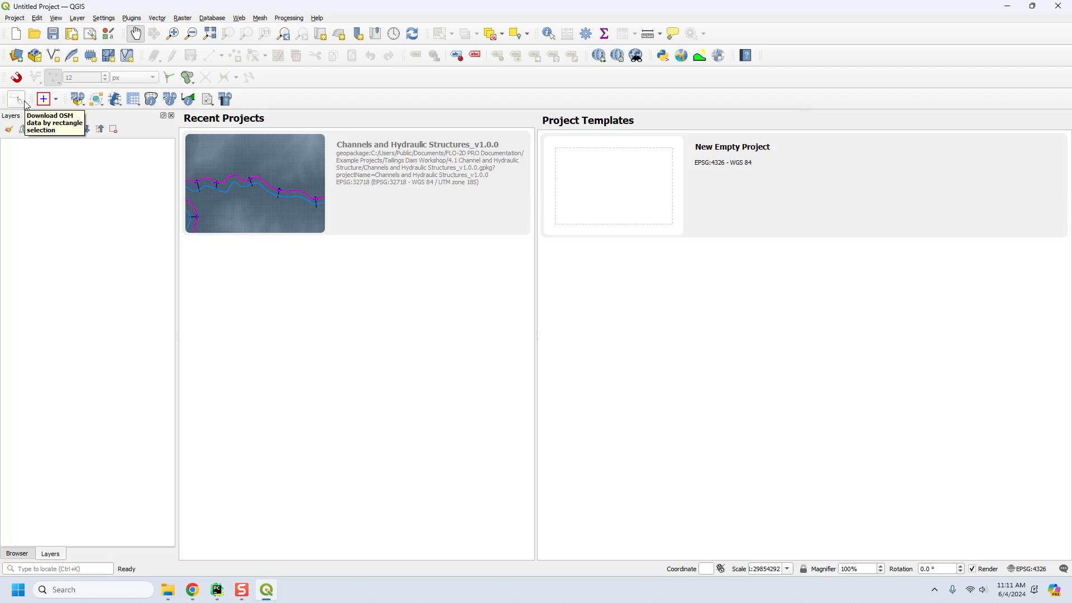
# Open Channels and Hydraulic Structures_v1.0.0.gpkg from Example Projects as a FLO-2D project and select its elevation raster under External Layers.
pyautogui.click(78, 100)
pyautogui.click(83, 126)
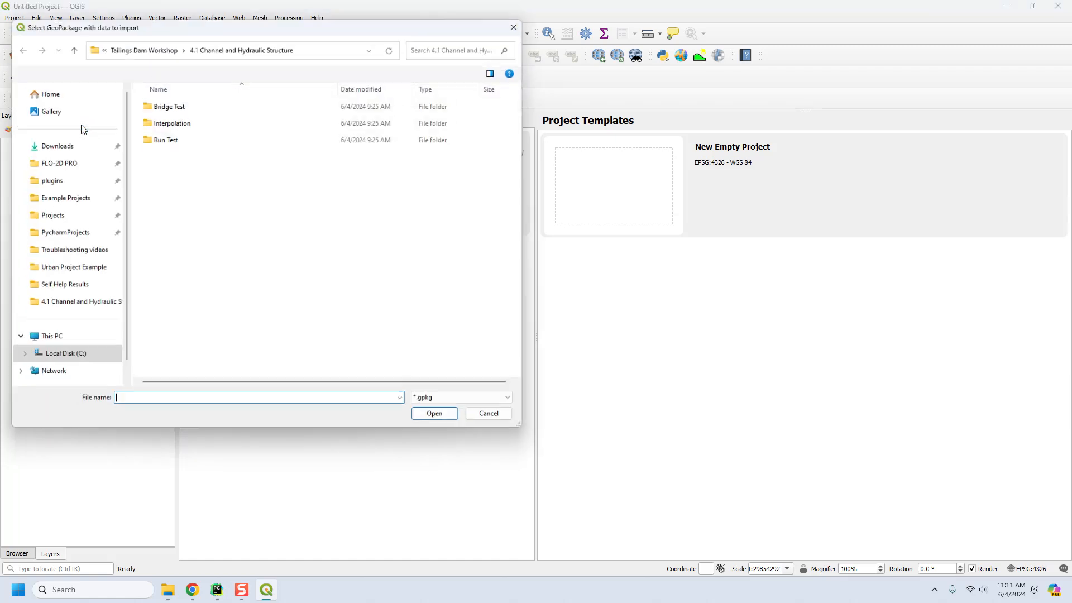
pyautogui.click(58, 198)
pyautogui.click(186, 193)
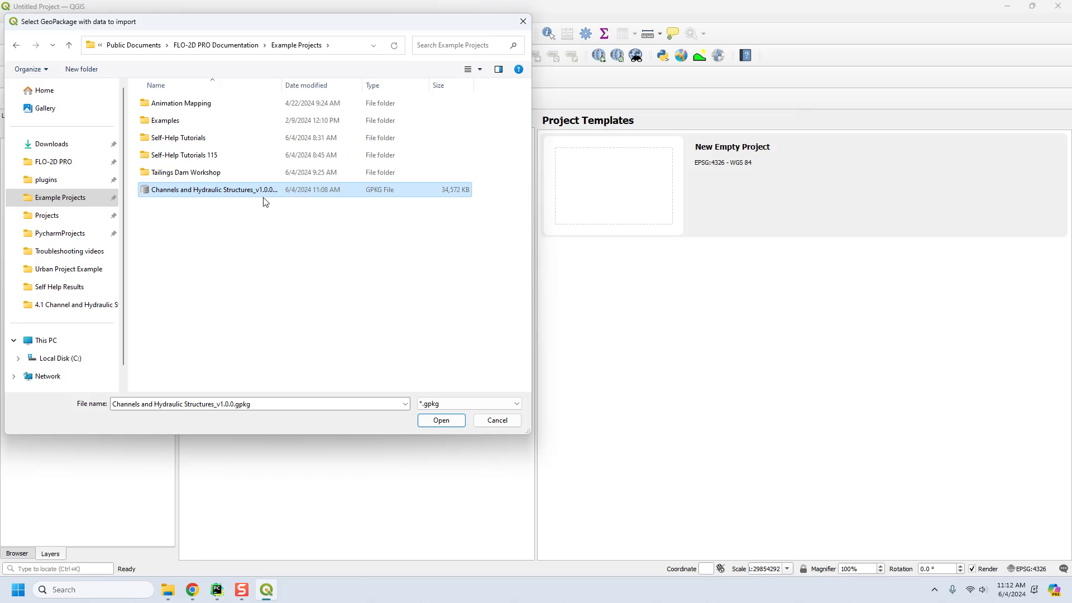
pyautogui.click(441, 420)
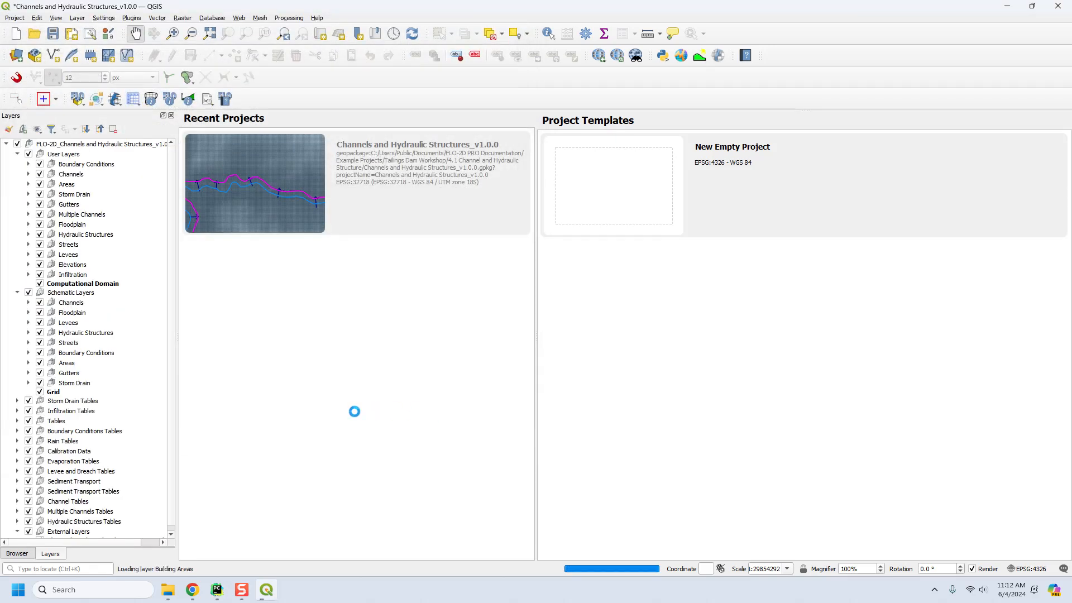
pyautogui.click(584, 316)
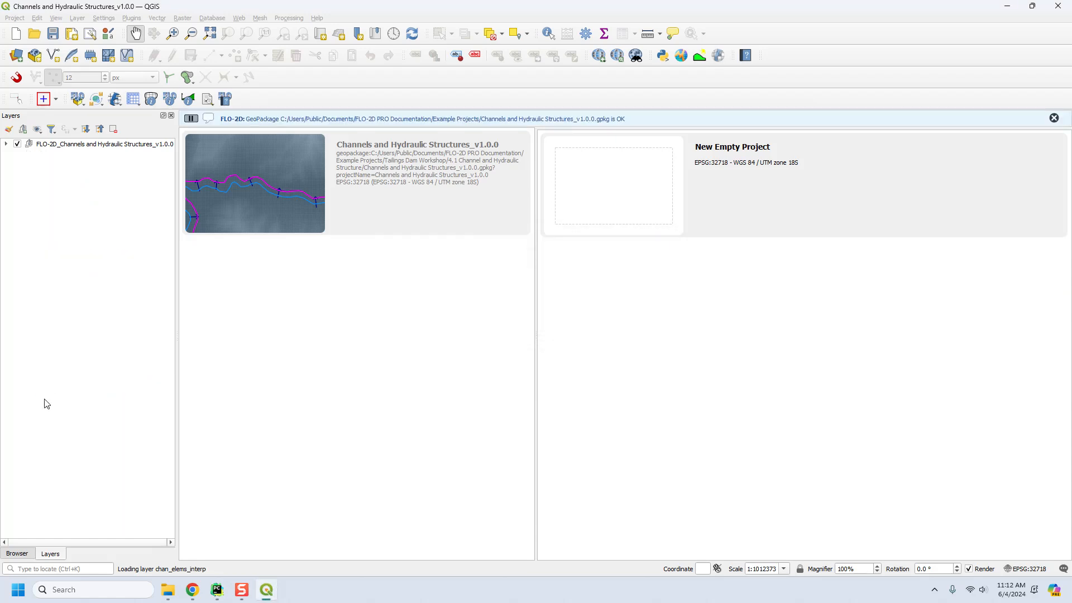
pyautogui.click(88, 369)
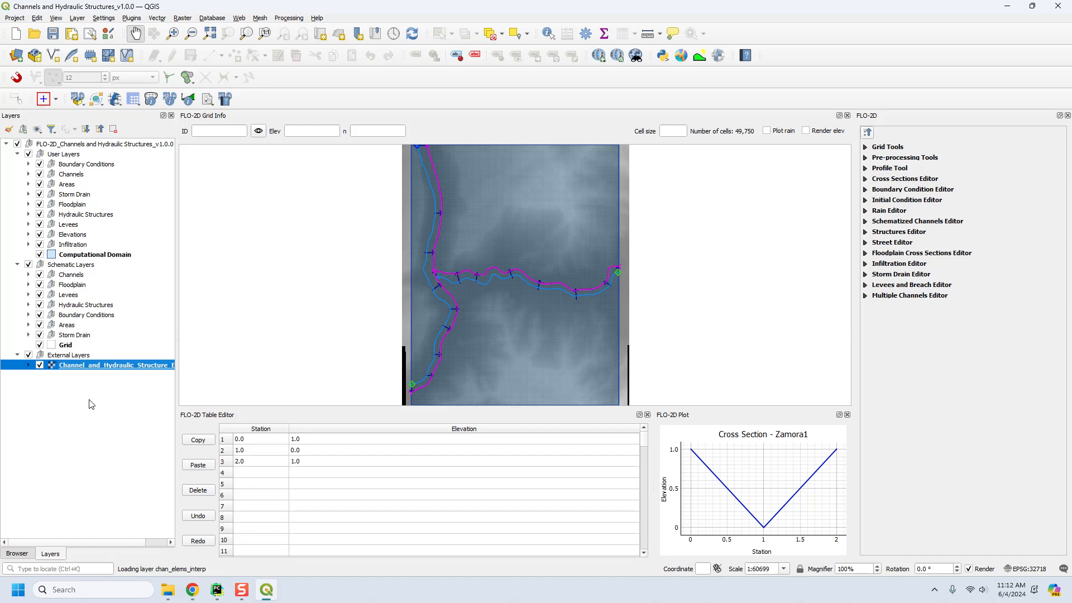
# Add the Google Satellite basemap from QuickMapServices to the project.
pyautogui.click(599, 55)
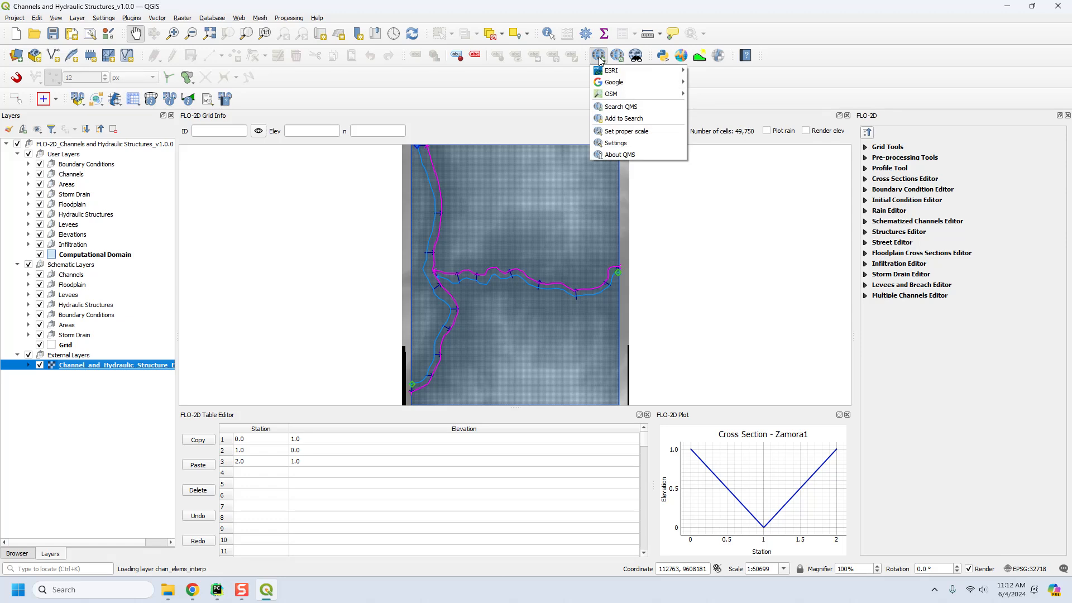
pyautogui.moveTo(614, 82)
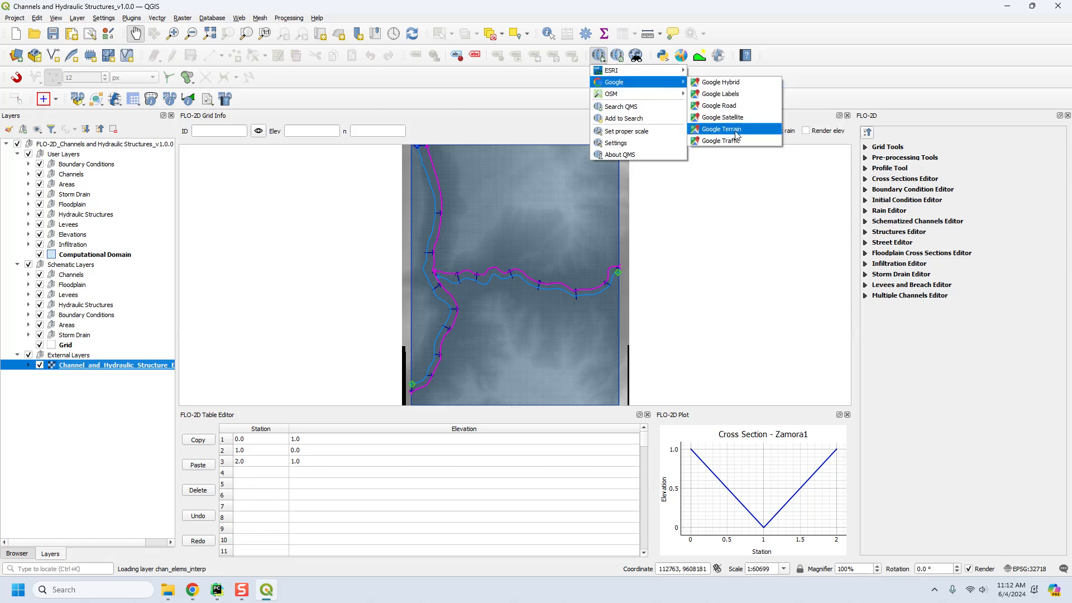
pyautogui.click(737, 130)
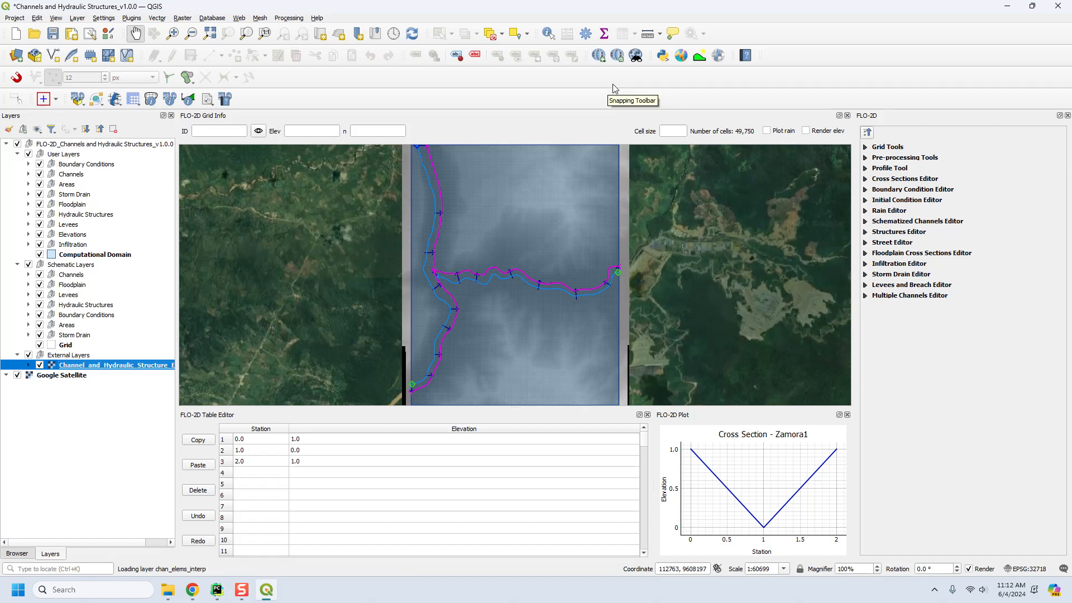
# Open FLO-2D MapCrafter and set its export folder to Self Help Results inside QGIS Lesson 6.
pyautogui.click(719, 55)
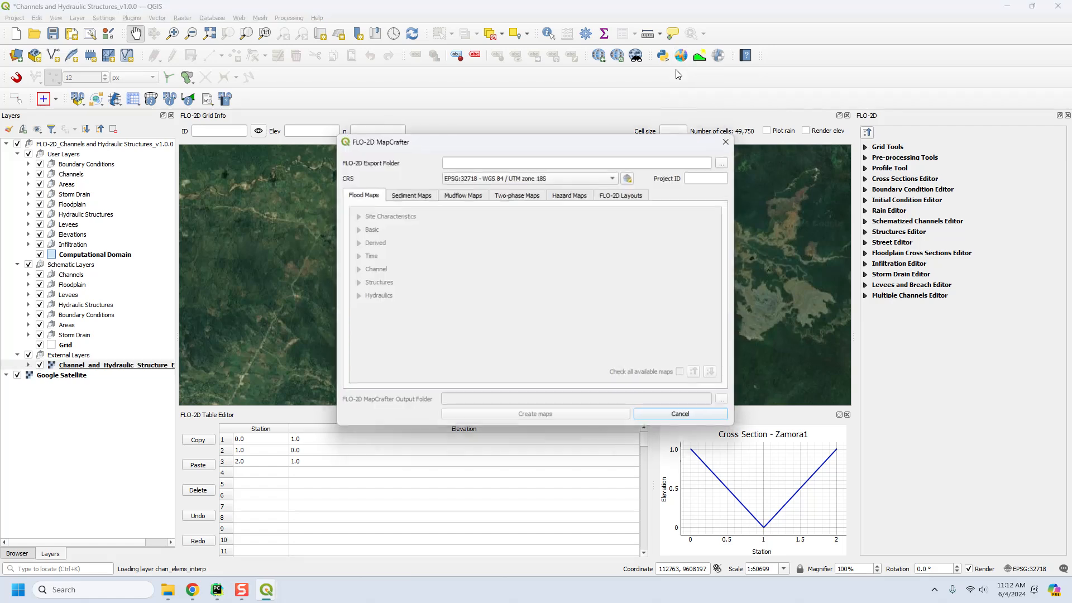
pyautogui.click(723, 162)
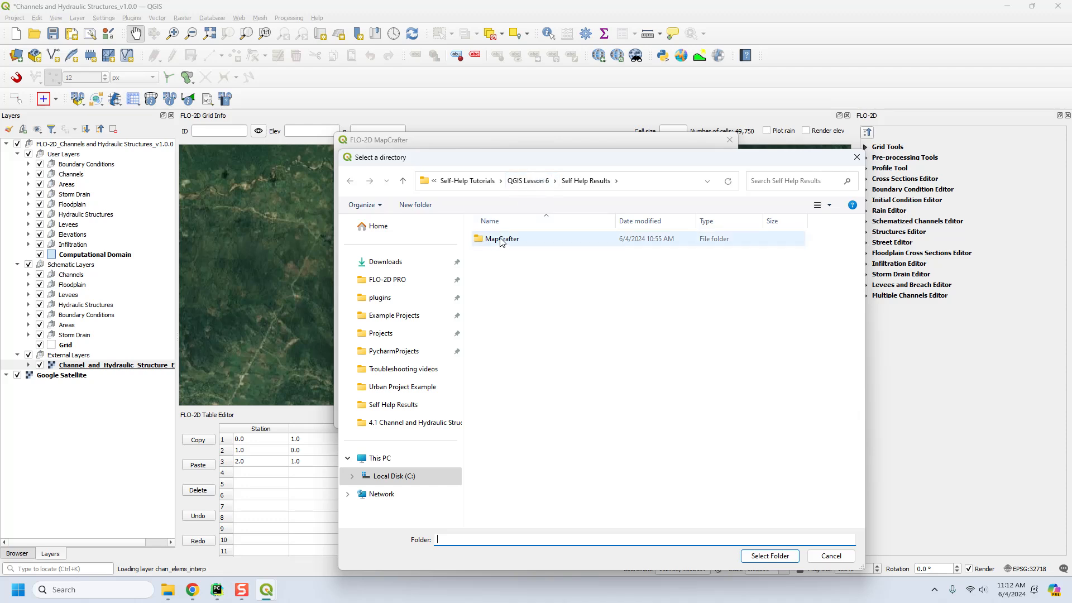
pyautogui.click(527, 181)
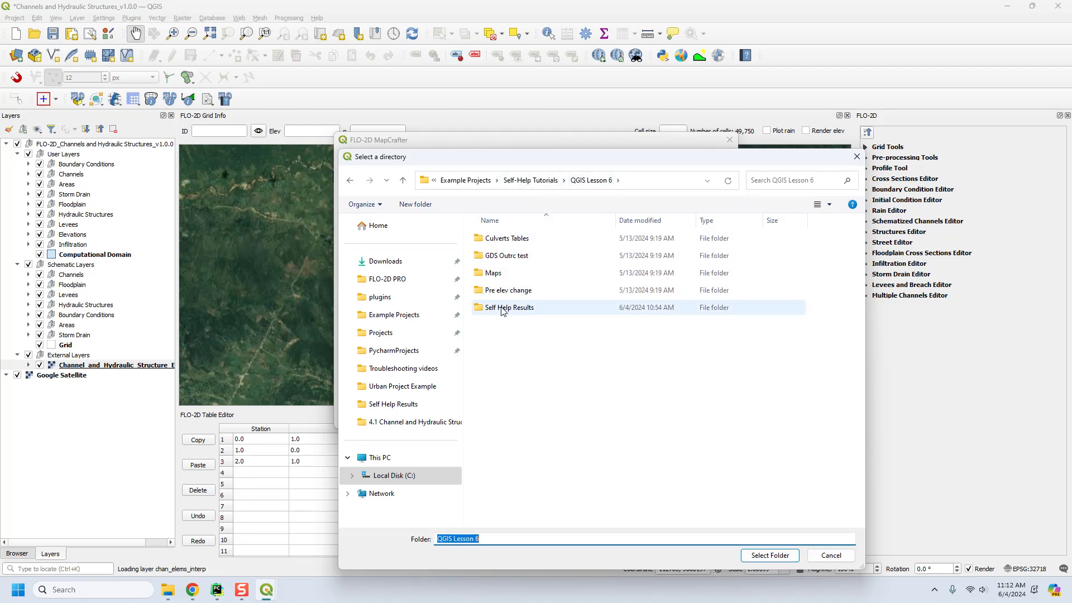
pyautogui.doubleClick(502, 308)
pyautogui.doubleClick(507, 239)
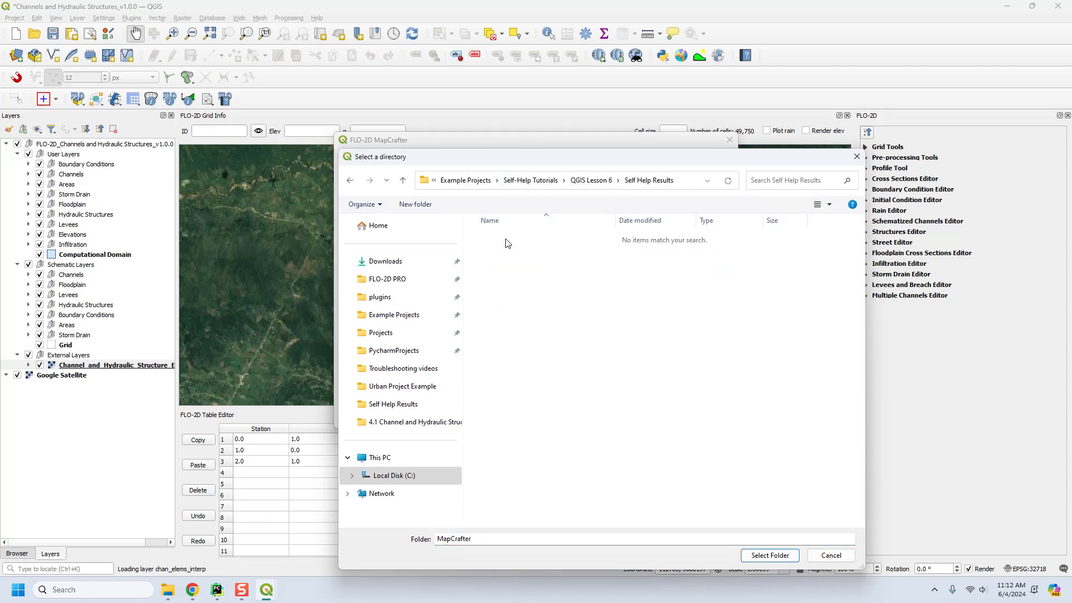
pyautogui.click(590, 181)
pyautogui.click(519, 312)
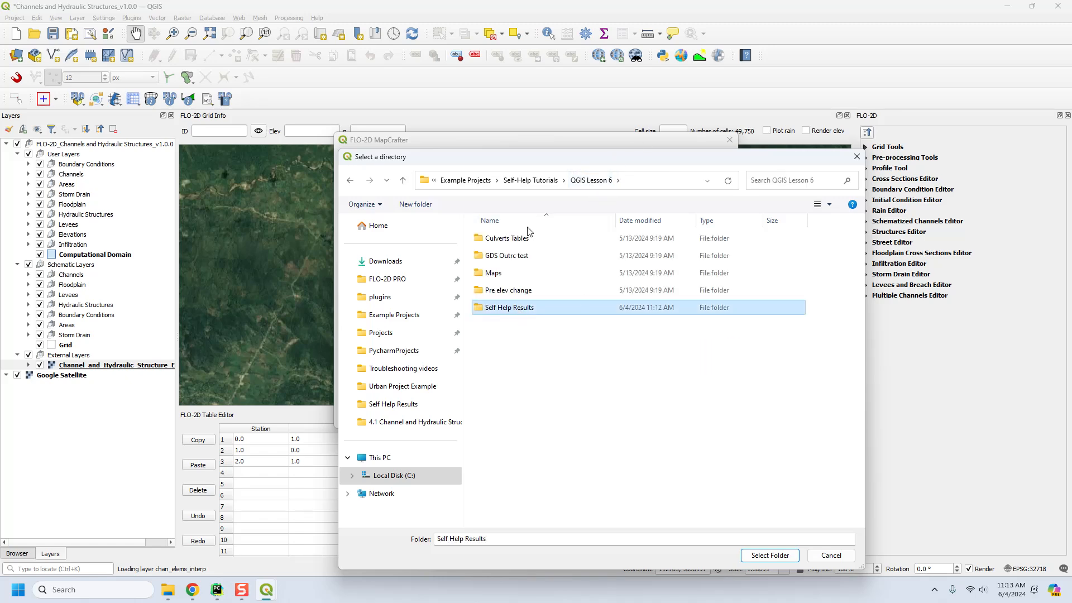
pyautogui.click(770, 555)
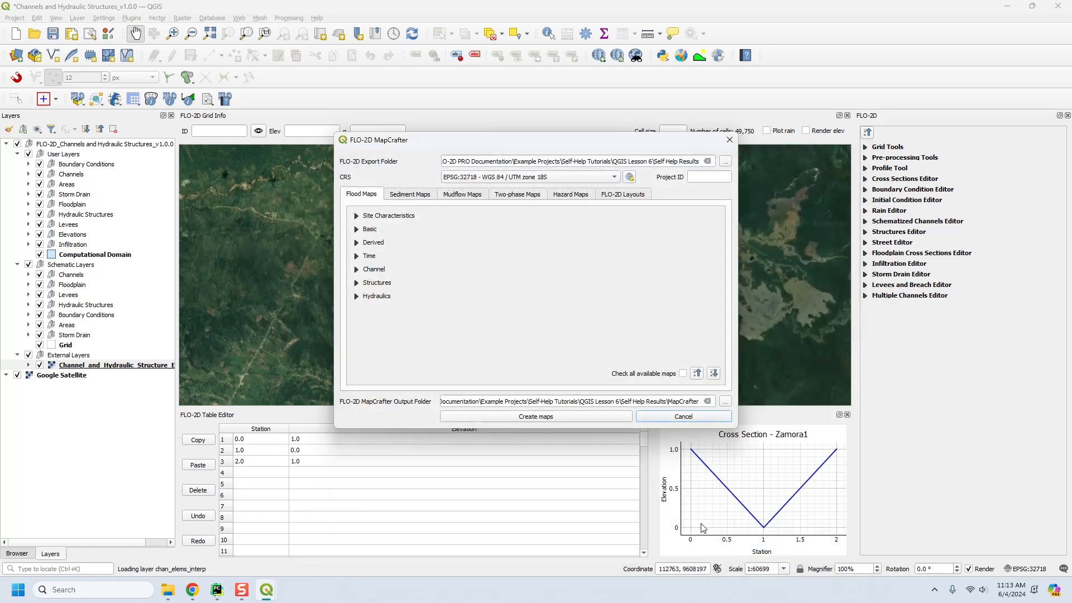
# Create all available flood maps with MapCrafter and save the FLO-2D project.
pyautogui.click(682, 373)
pyautogui.click(489, 416)
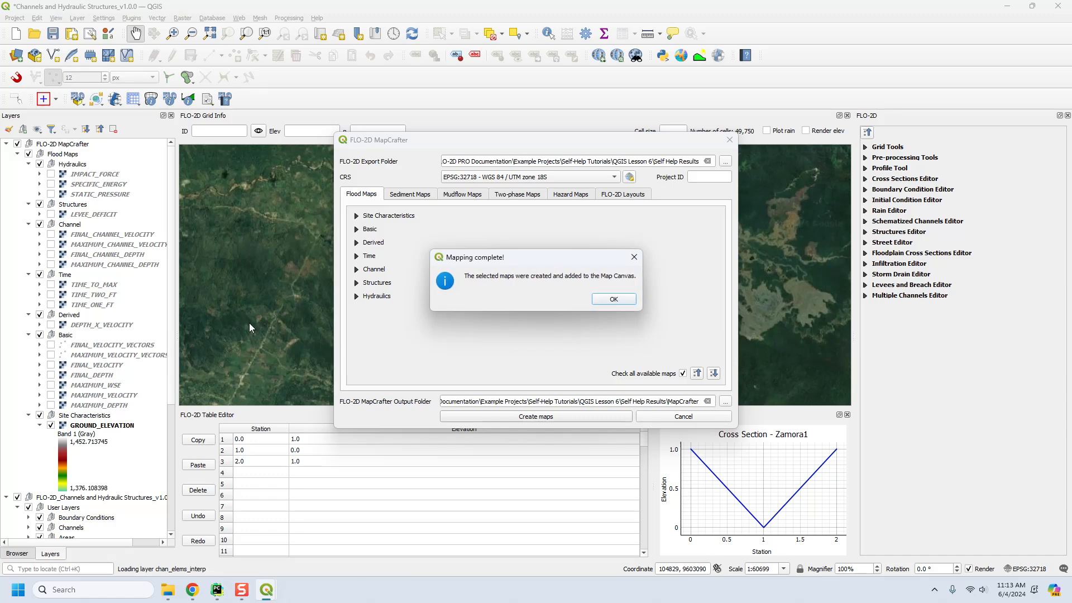
pyautogui.click(630, 299)
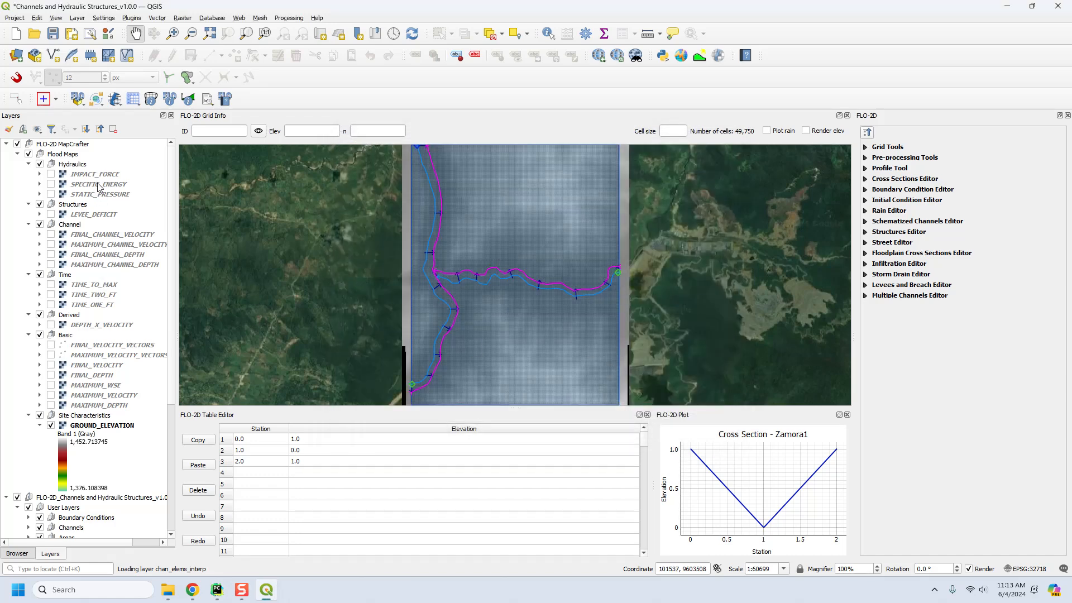
pyautogui.click(53, 34)
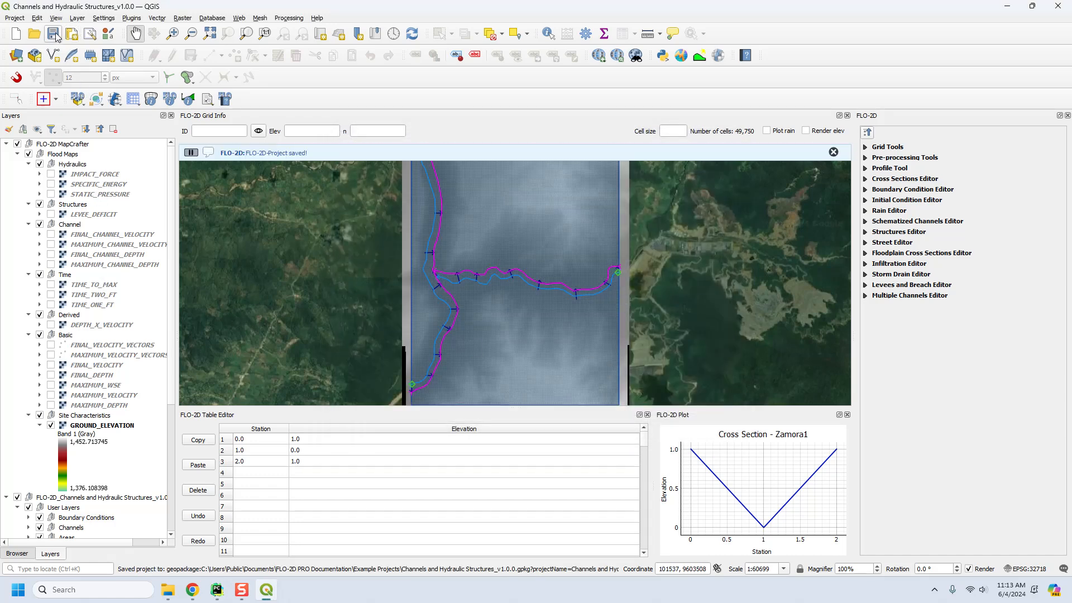
# Remove the FLO-2D MapCrafter group with all its flood maps from the layer tree.
pyautogui.click(59, 144)
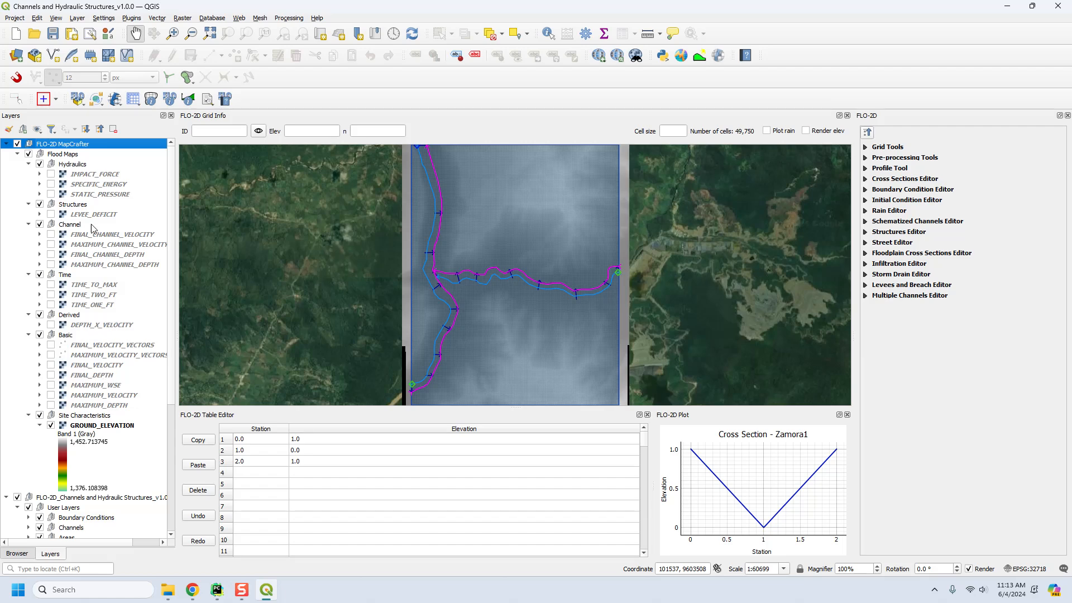
pyautogui.rightClick(80, 146)
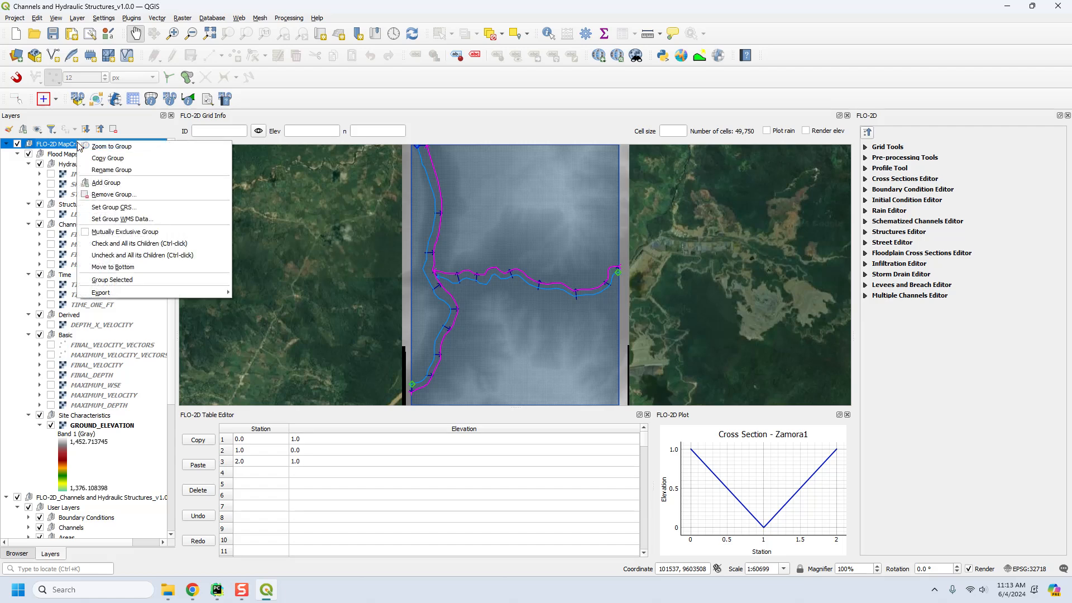
pyautogui.click(104, 200)
pyautogui.click(512, 306)
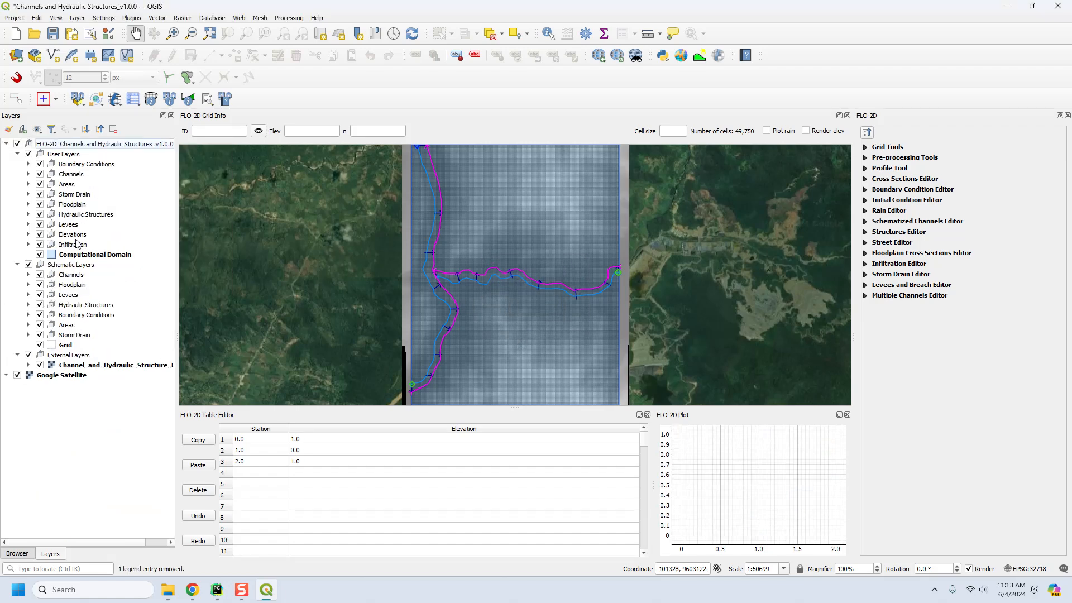
# Remove the existing Channels and Hydraulic Structures_v1.0.0.gpkg connection from the GeoPackage entries in the data browser.
pyautogui.click(66, 377)
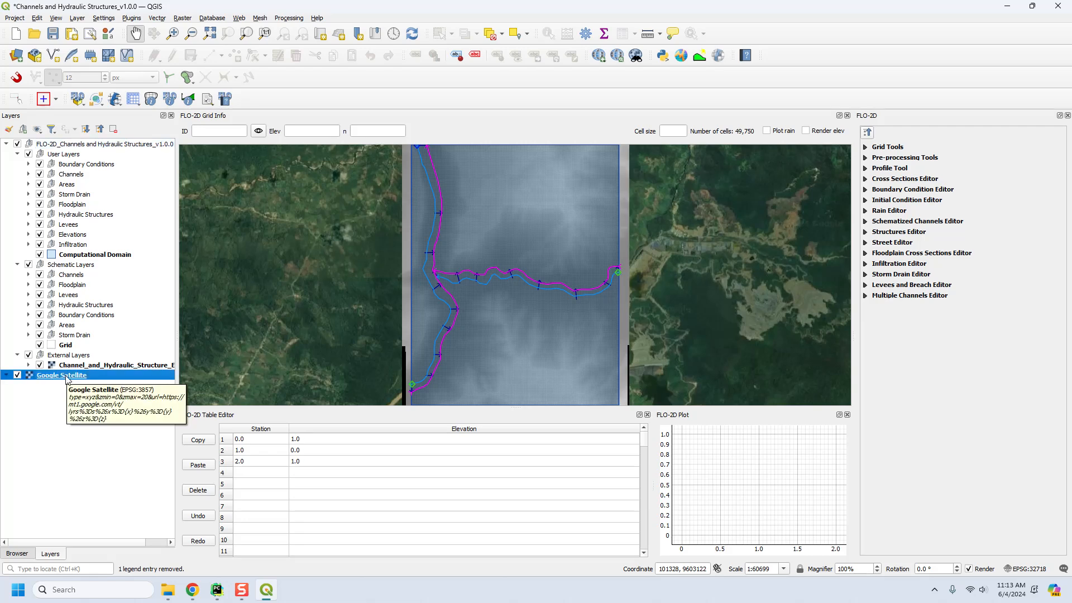
pyautogui.click(20, 553)
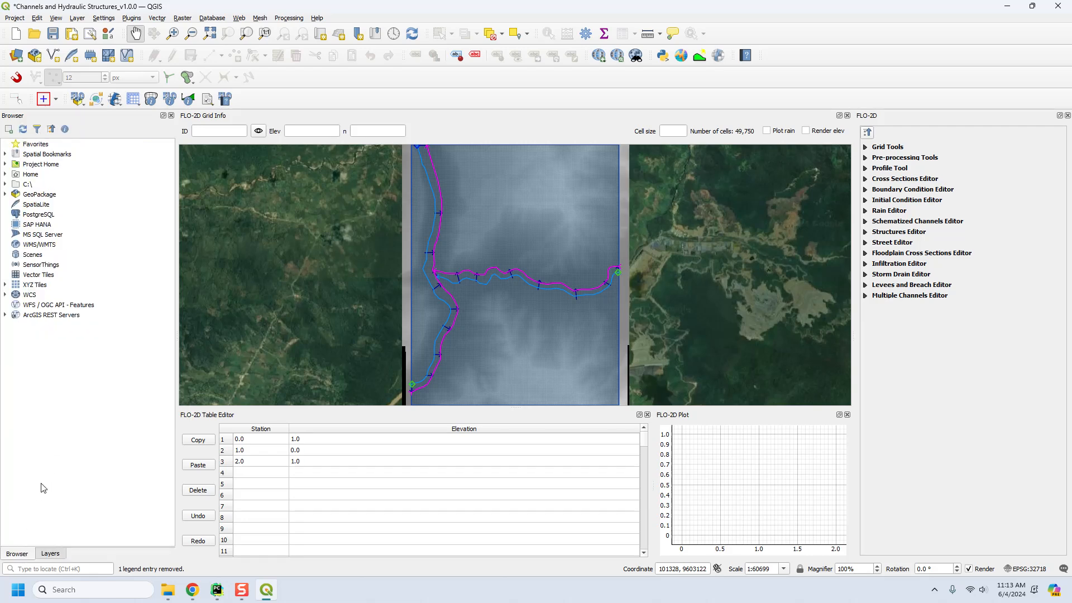
pyautogui.click(5, 194)
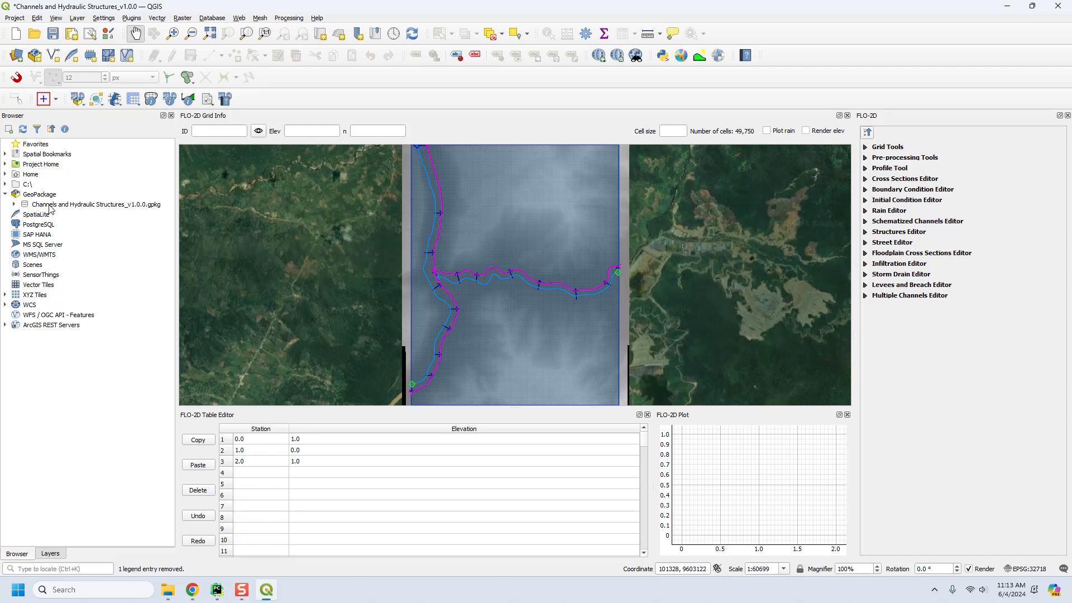
pyautogui.click(14, 205)
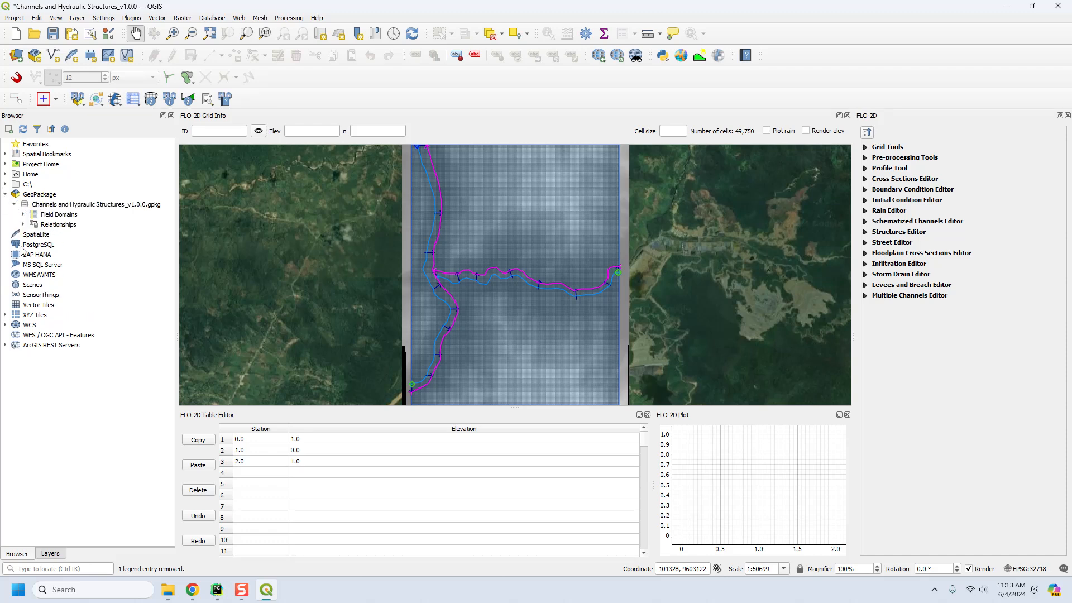
pyautogui.rightClick(62, 207)
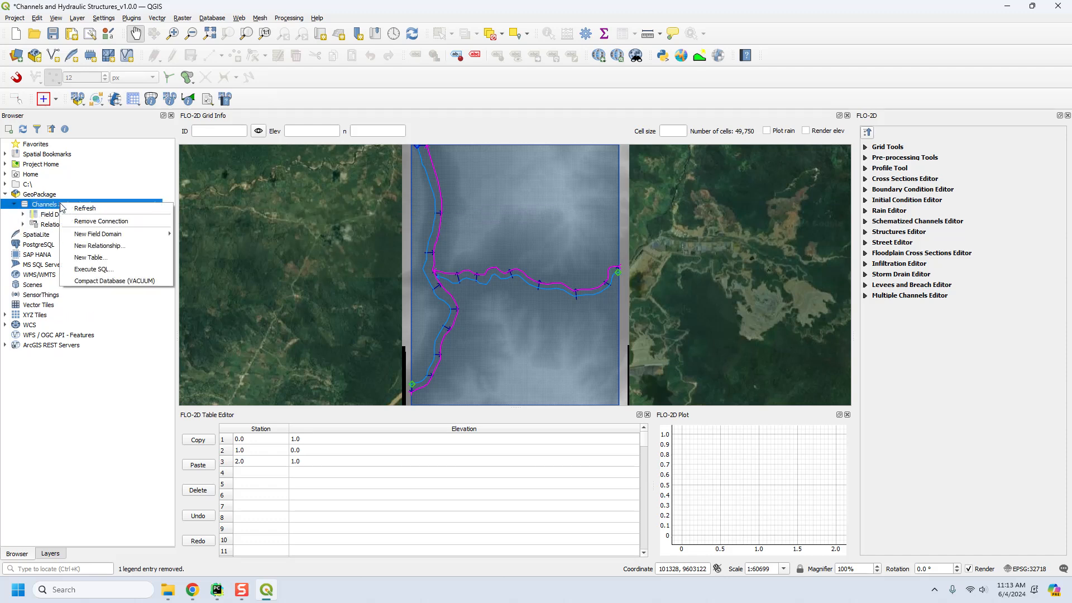
pyautogui.click(84, 221)
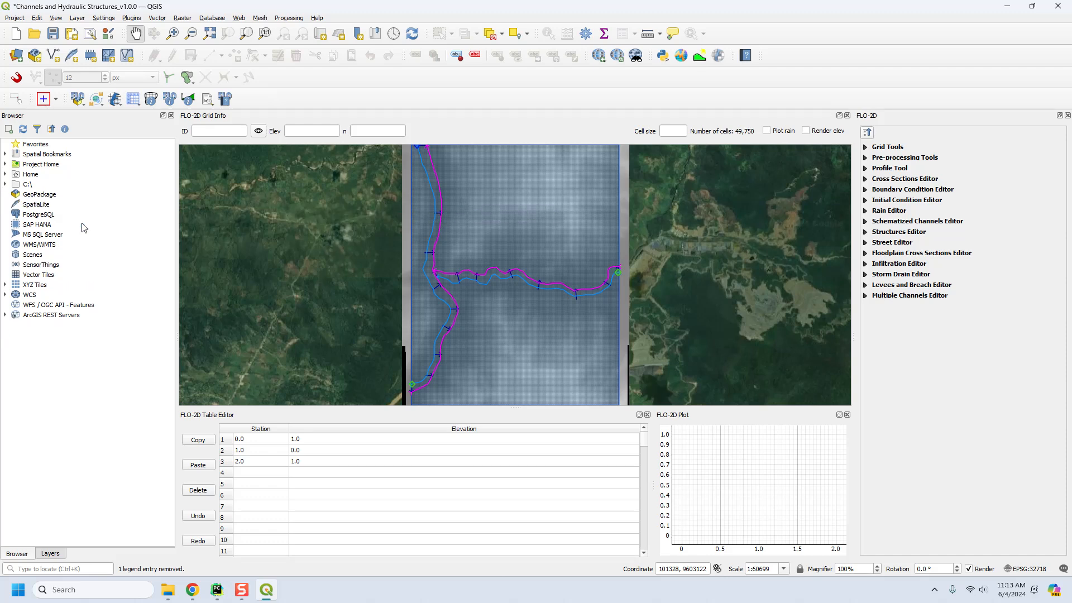
# Create a new GeoPackage connection to Channels and Hydraulic Structures_v1.0.0.gpkg in the Example Projects folder.
pyautogui.rightClick(35, 195)
pyautogui.click(51, 199)
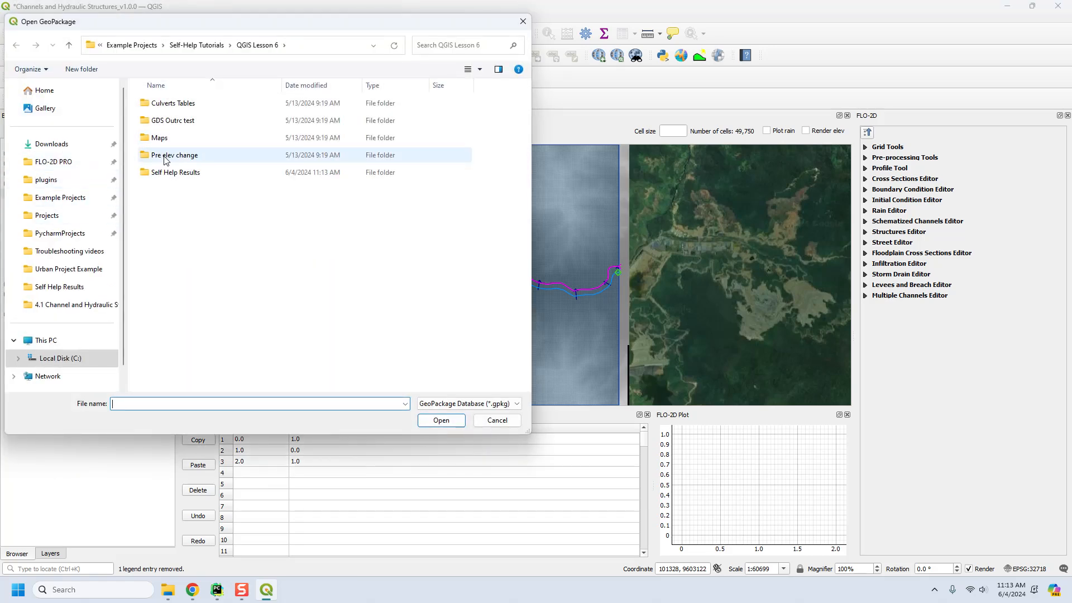
pyautogui.click(197, 46)
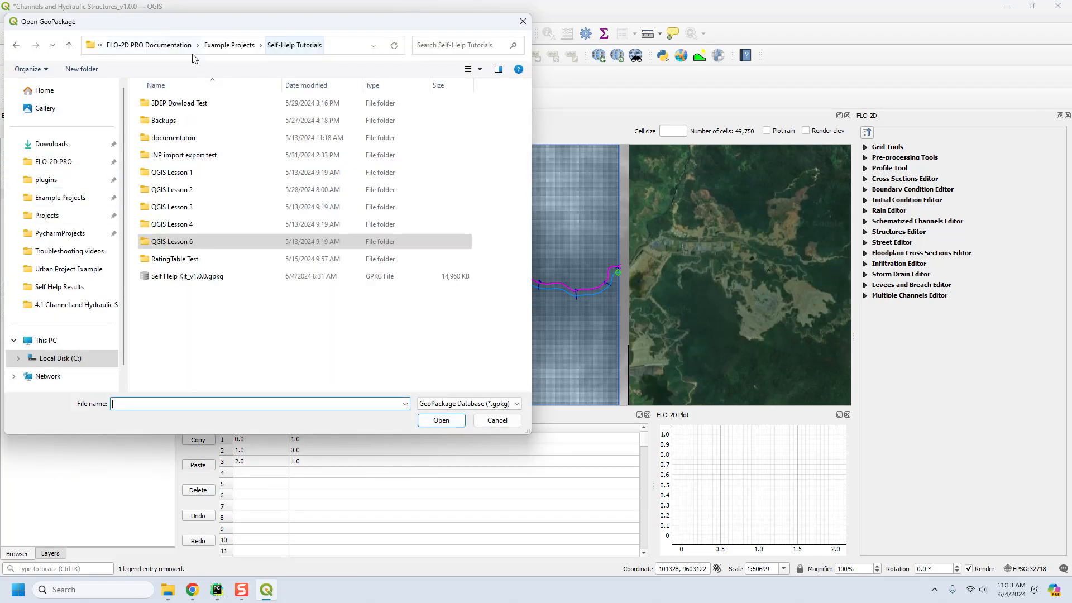
pyautogui.click(227, 46)
pyautogui.click(193, 190)
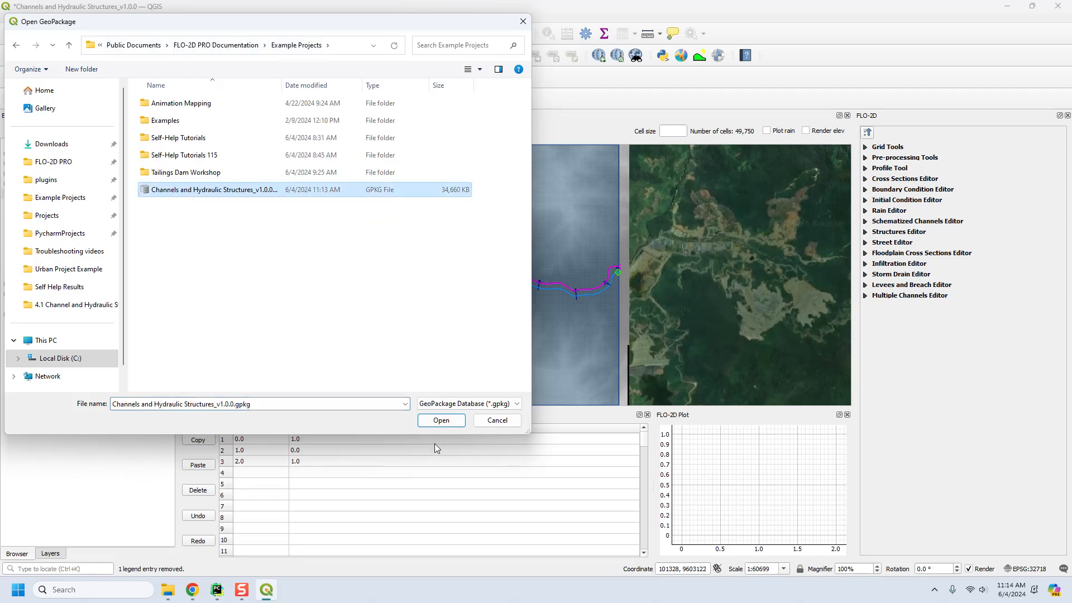
pyautogui.click(426, 422)
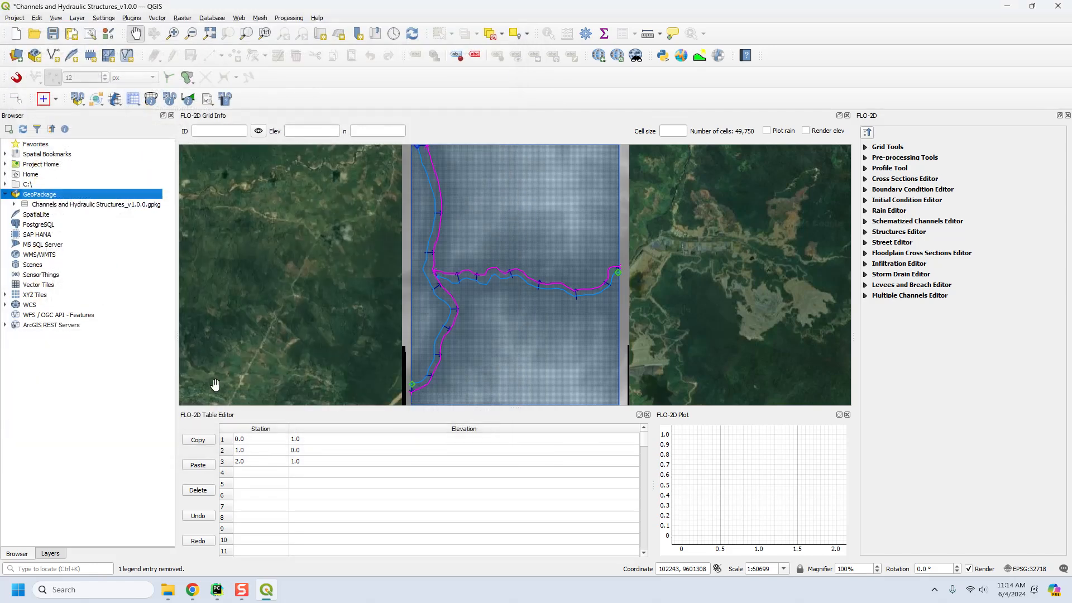
# Examine the elevation raster and the QGIS project stored in the connected GeoPackage, and return to the layer tree.
pyautogui.click(14, 204)
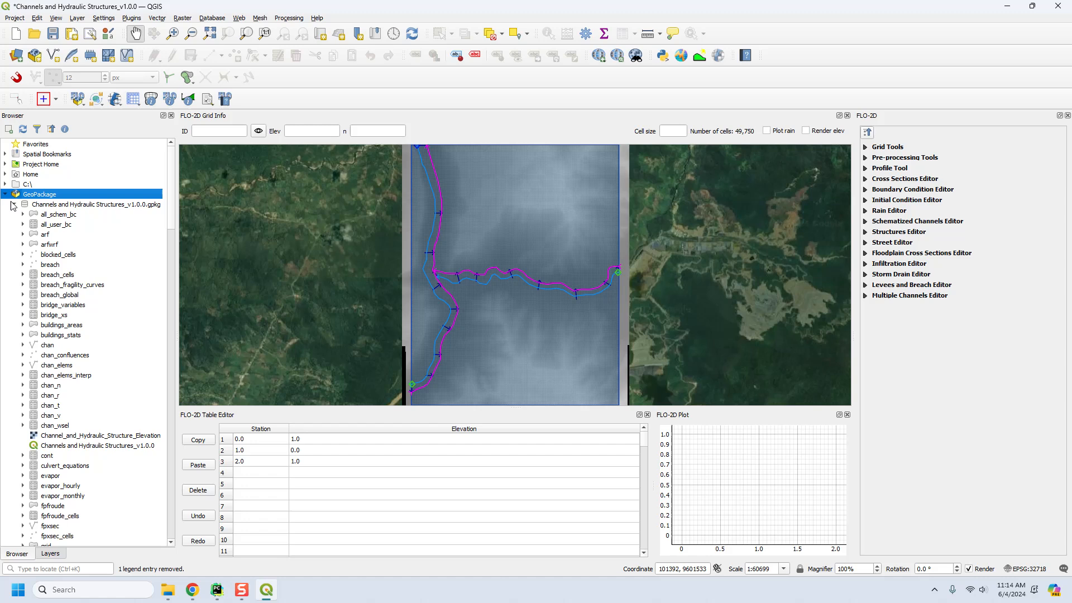
pyautogui.click(63, 446)
pyautogui.click(65, 439)
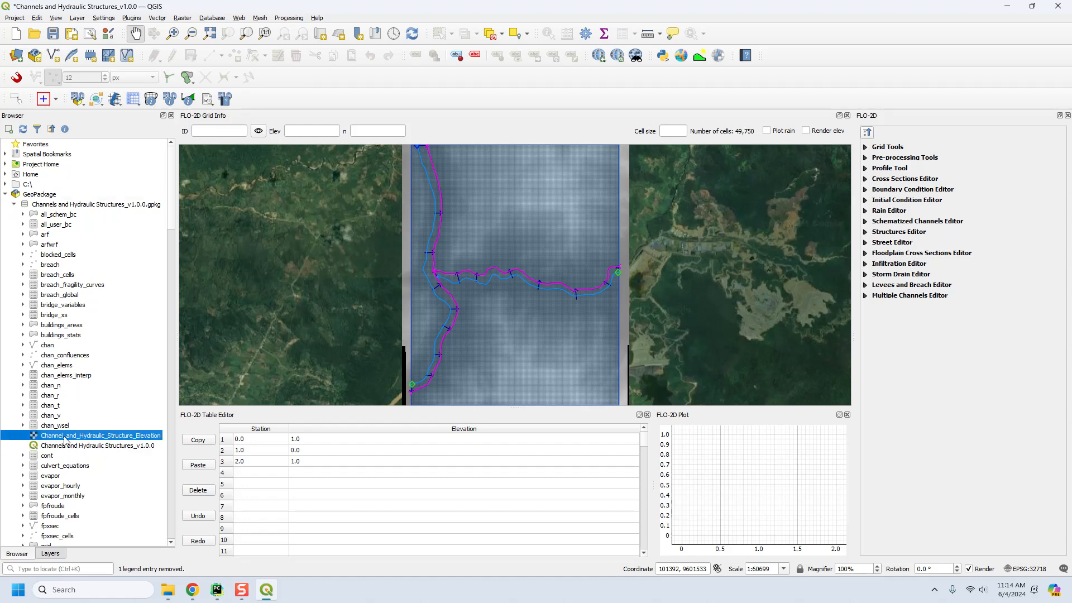
pyautogui.click(65, 448)
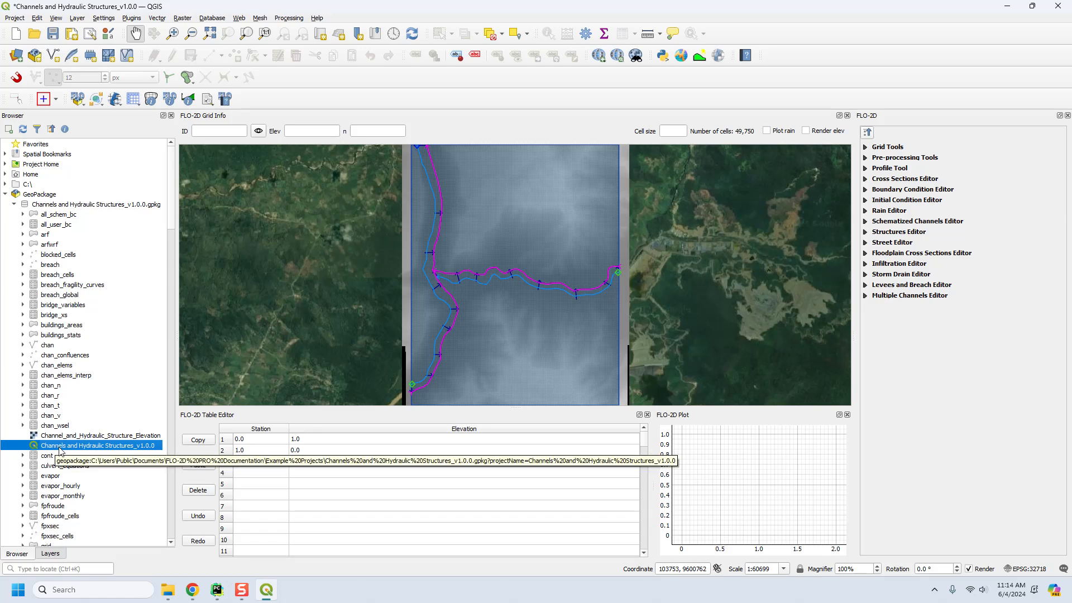
pyautogui.click(15, 205)
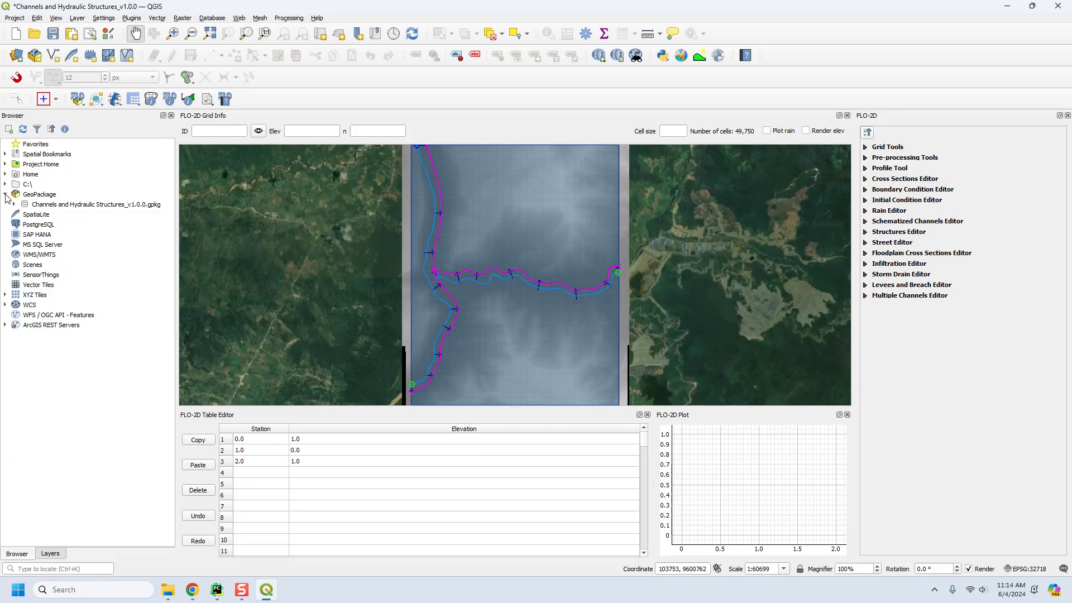
pyautogui.click(5, 195)
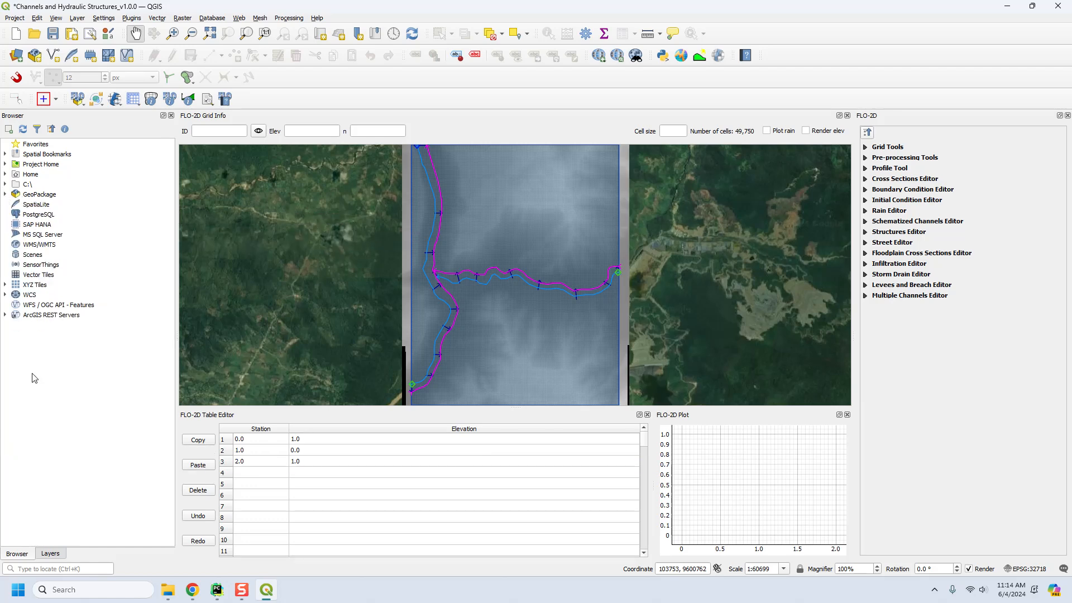
pyautogui.click(50, 554)
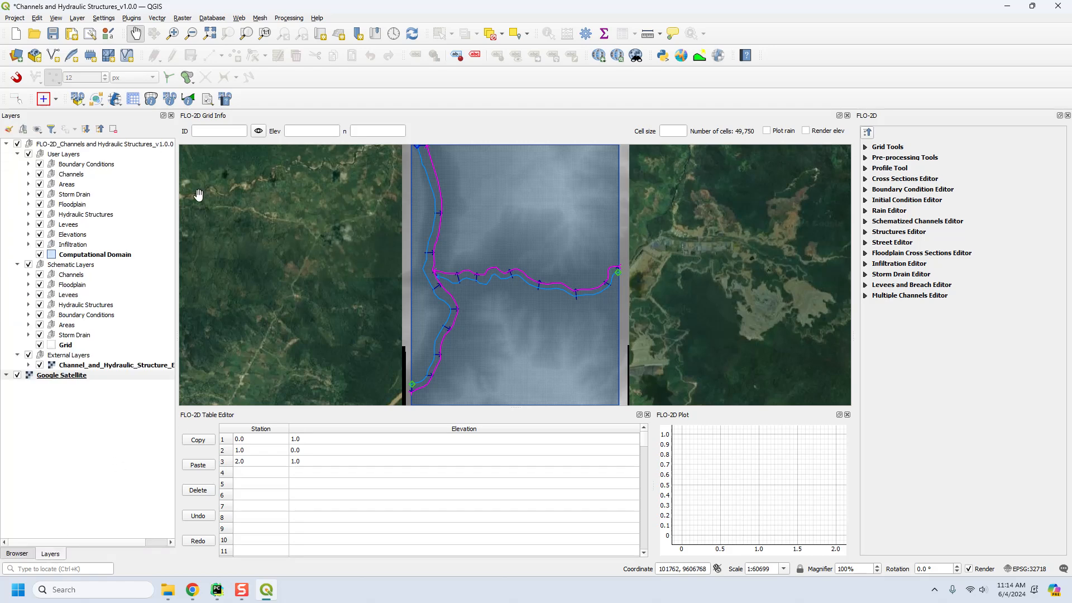